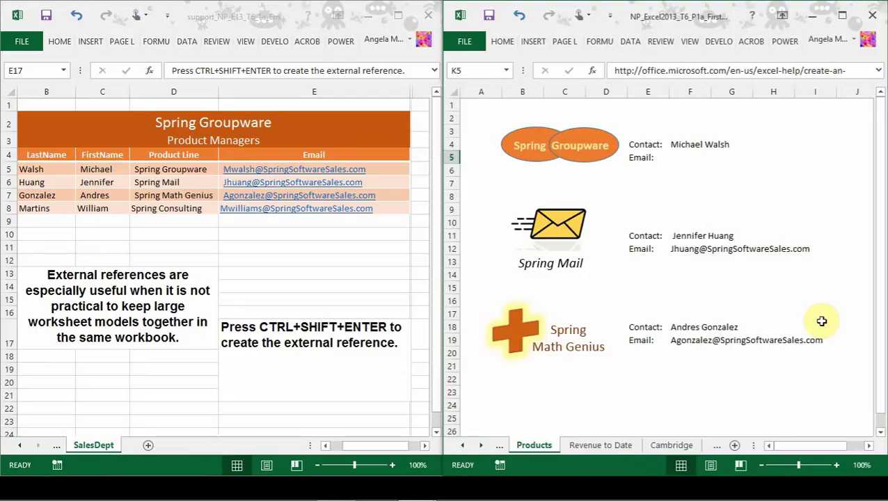
Link the Spring Groupware email in F5 of the Products sheet to SalesDept!$E$5 in support_NP_E13_T6_1a_Employees.xlsx as an array-entered external reference.
click(680, 159)
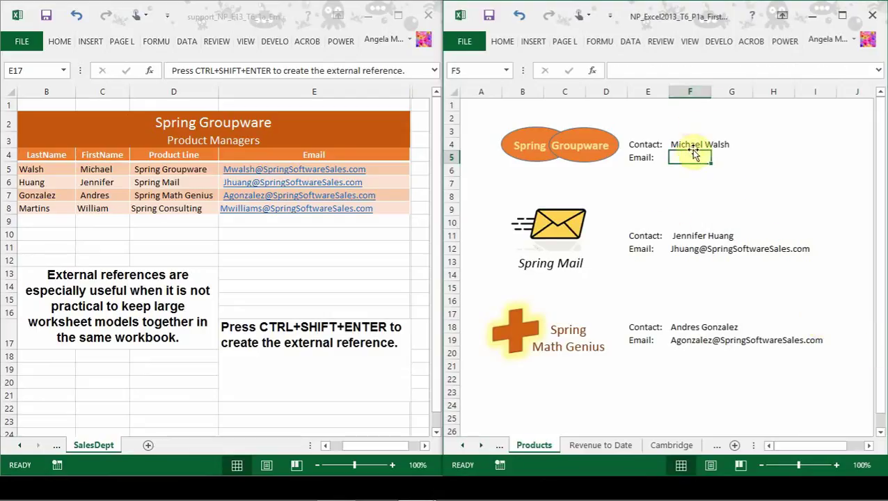
click(627, 70)
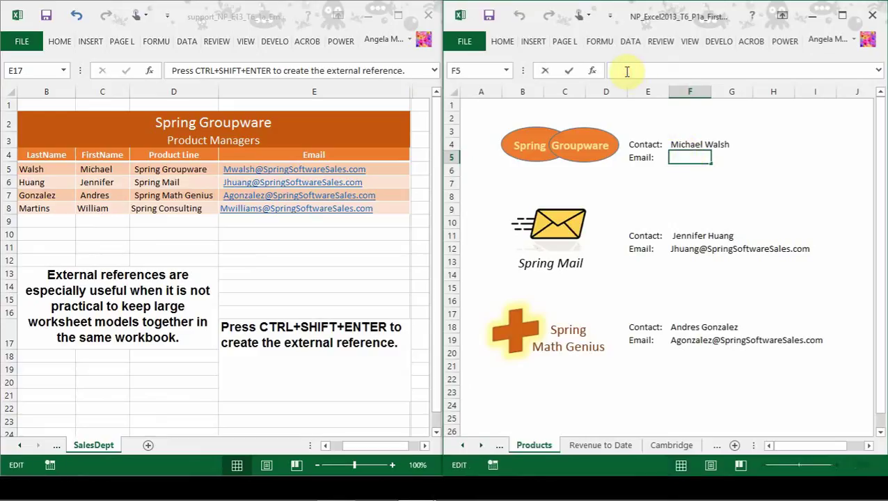
text(=)
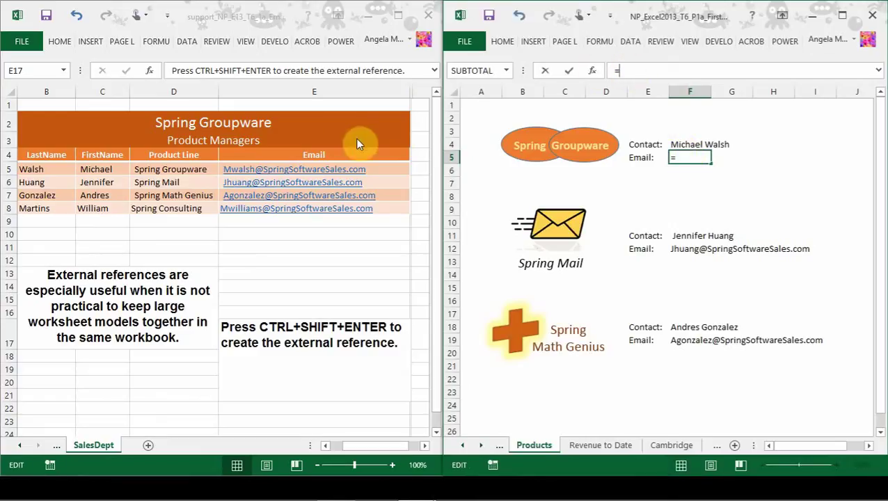
click(299, 171)
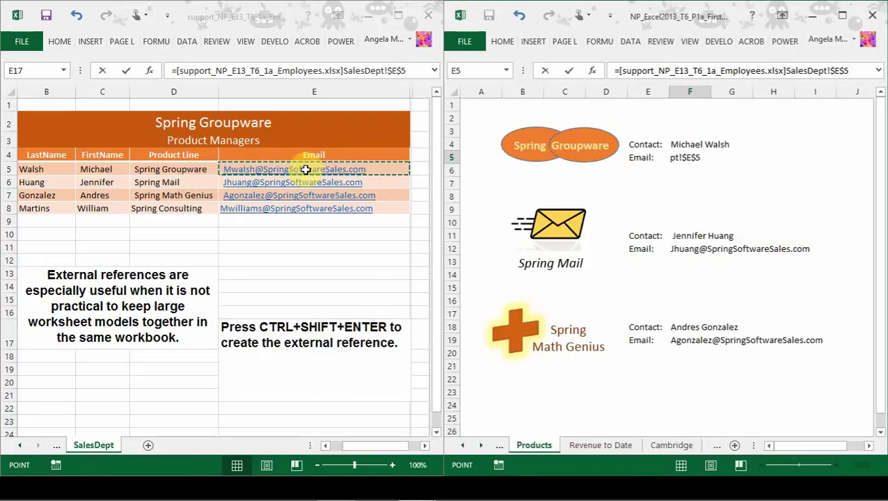
key(ctrl+shift+Return)
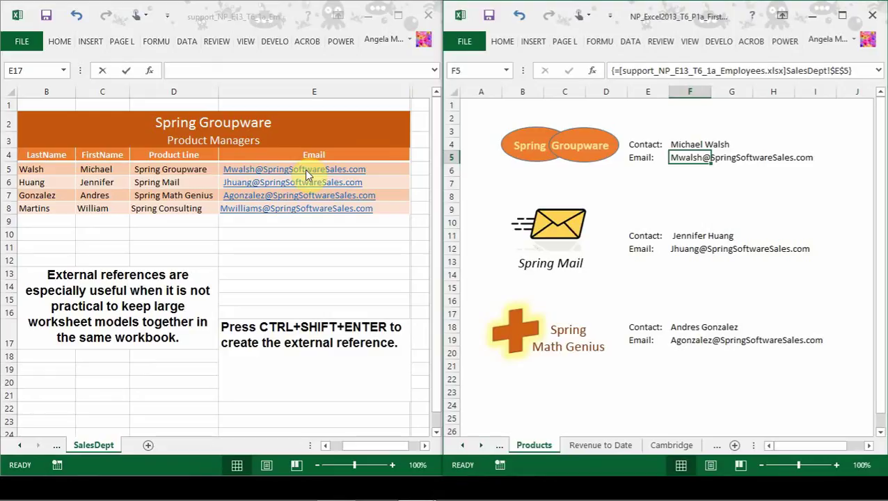
Link the Spring Groupware revenue in C5 of the Revenue to Date sheet to Sales!$D$4 in support_NP_E13_T6_1a_Sales.xlsx as an array-entered external reference.
click(600, 446)
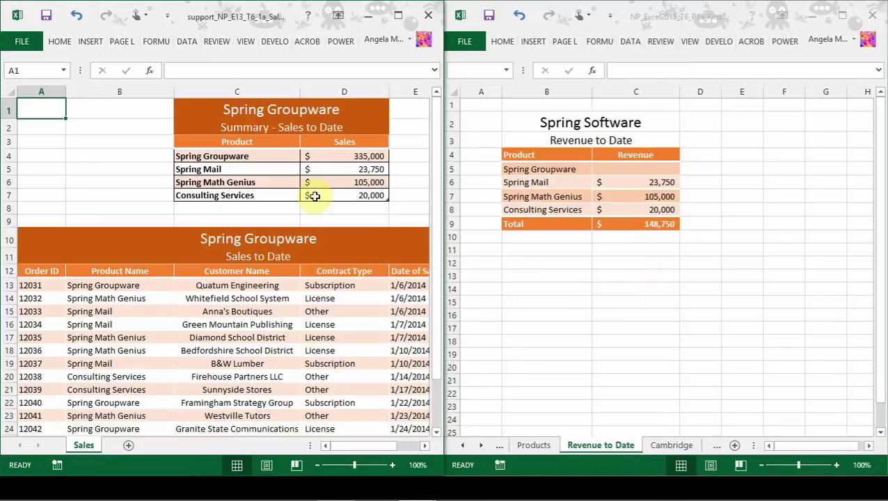
click(641, 169)
click(642, 169)
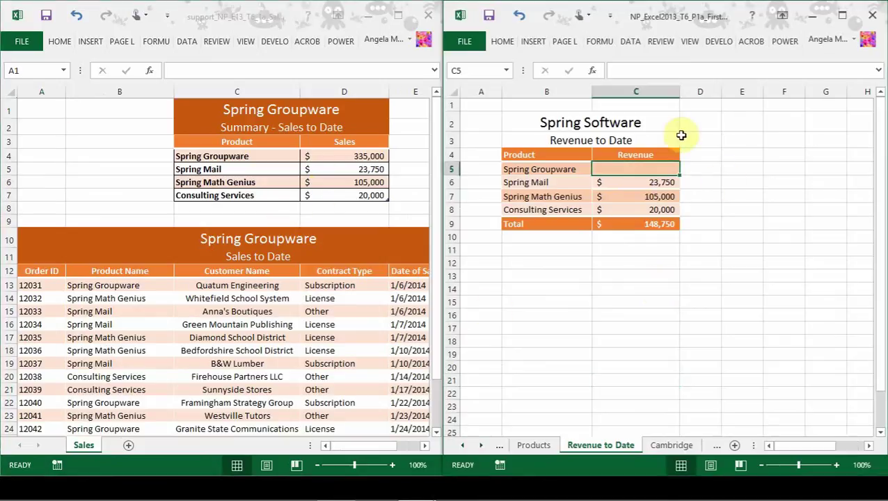
click(611, 68)
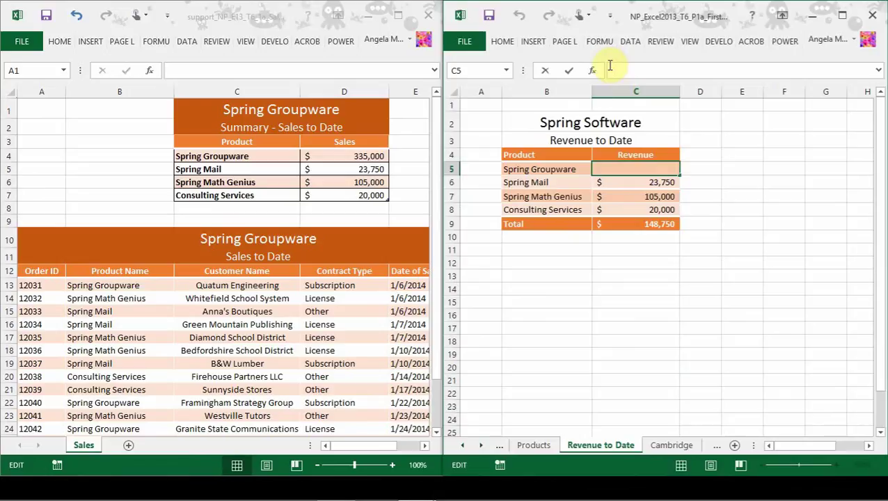
text(=)
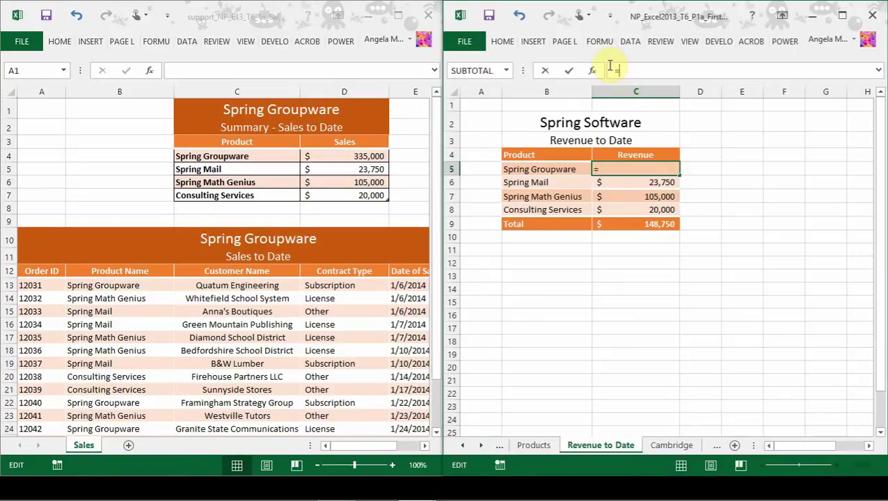
click(358, 154)
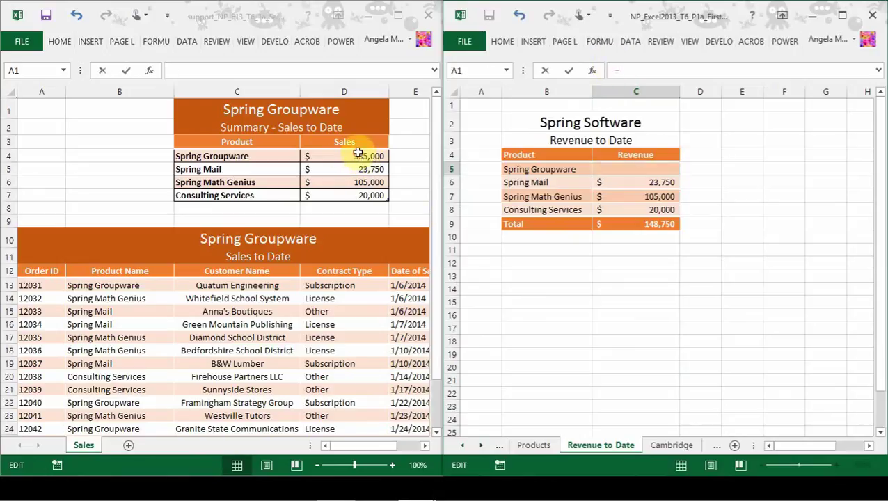
click(358, 154)
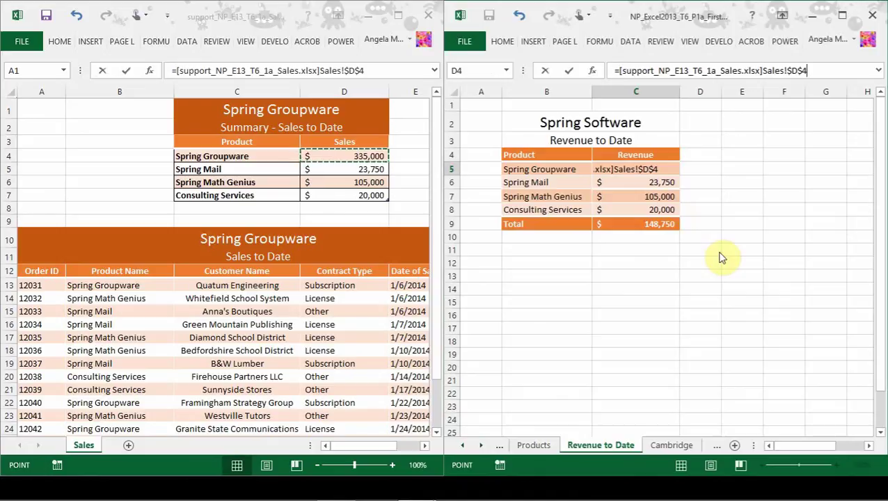
key(ctrl+shift+Return)
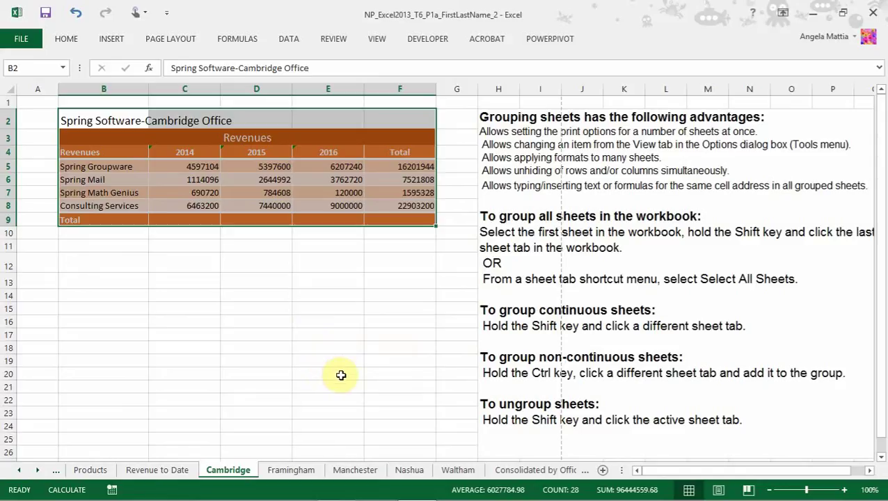
Group the Cambridge, Framingham, Nashua and Waltham worksheets, leaving out Manchester.
shift+click(291, 471)
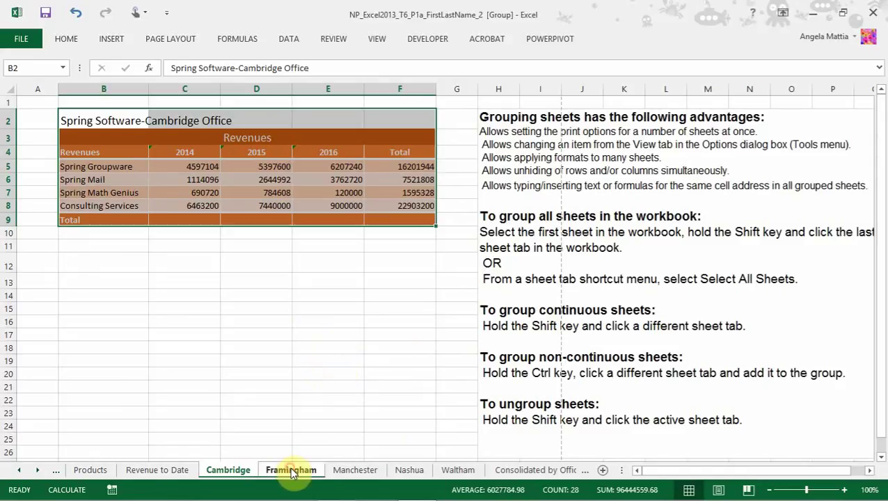
ctrl+click(410, 471)
ctrl+click(458, 471)
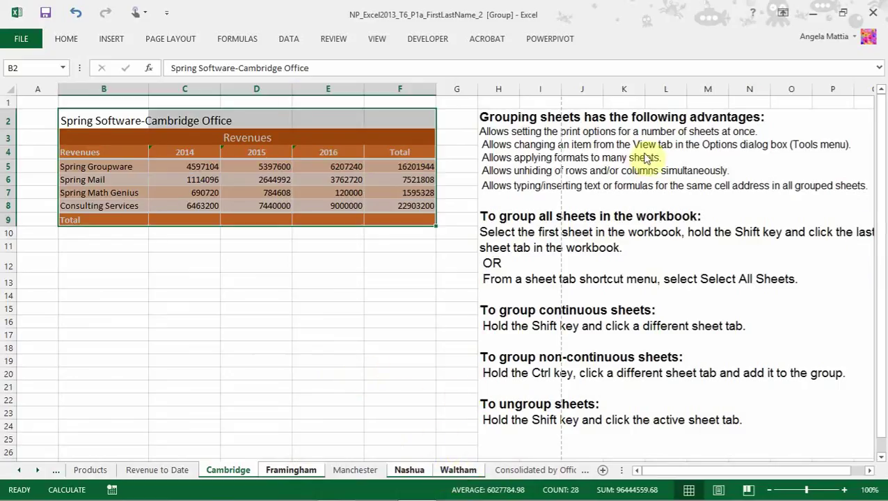
Merge and center the office title across B2:F2 on the grouped sheets.
click(192, 115)
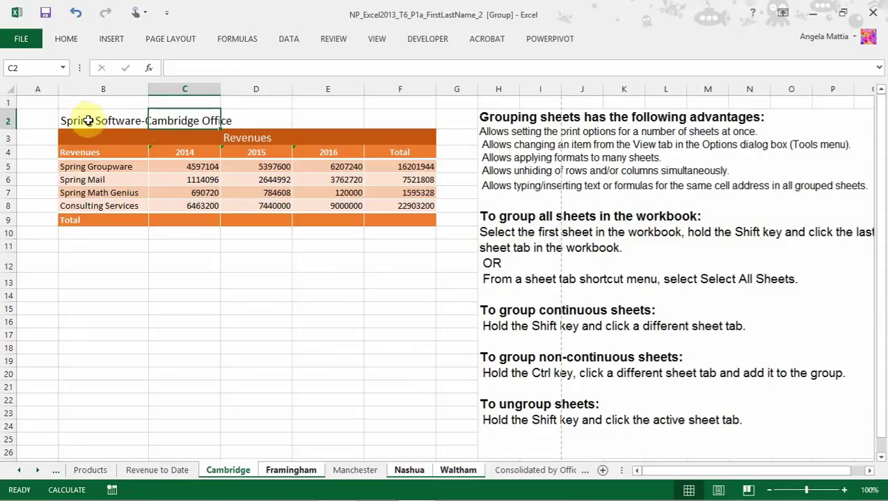
drag(91, 120, 392, 117)
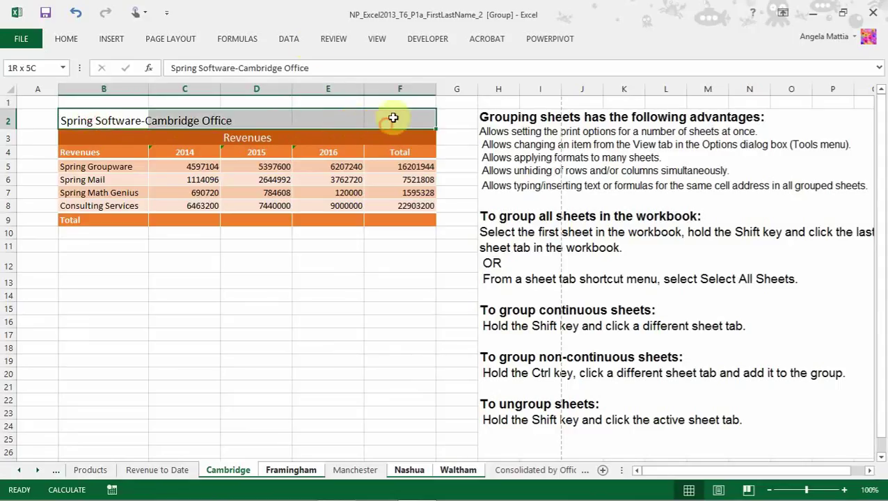
click(67, 40)
click(374, 83)
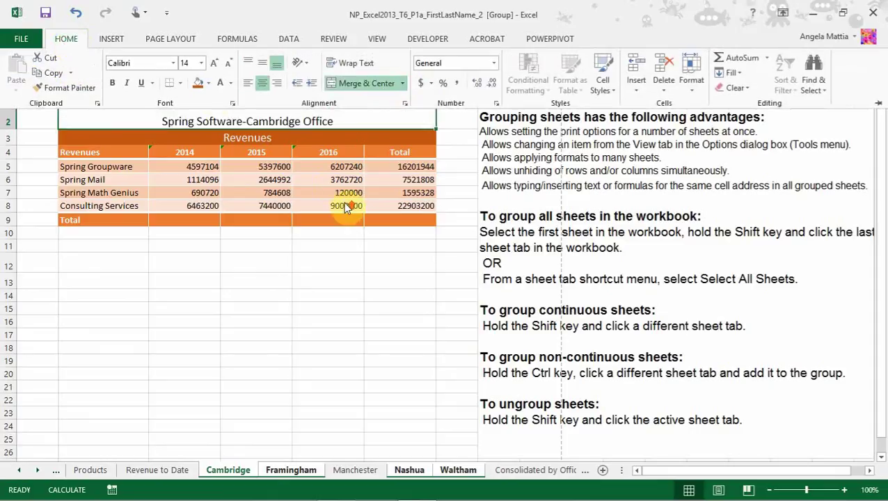
Format the merged title in row 2 with a white font, size 18 and a dark orange fill matching the row below.
click(230, 84)
click(220, 128)
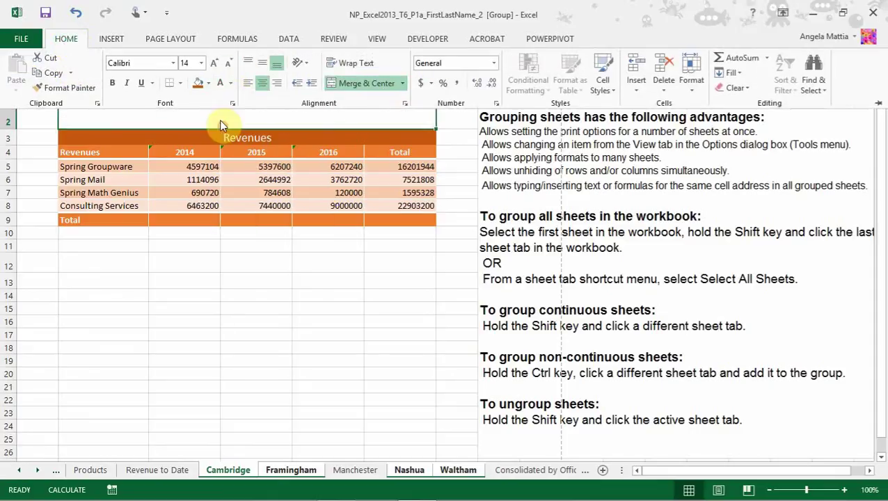
click(203, 65)
click(189, 167)
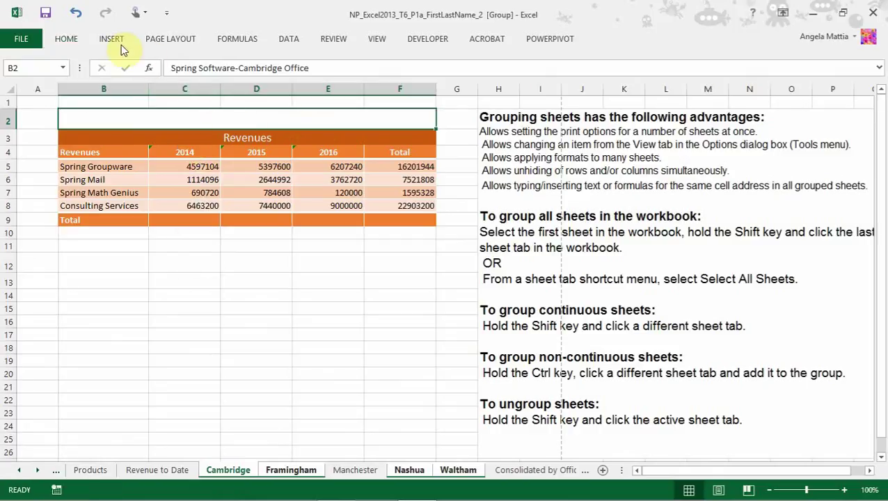
click(66, 40)
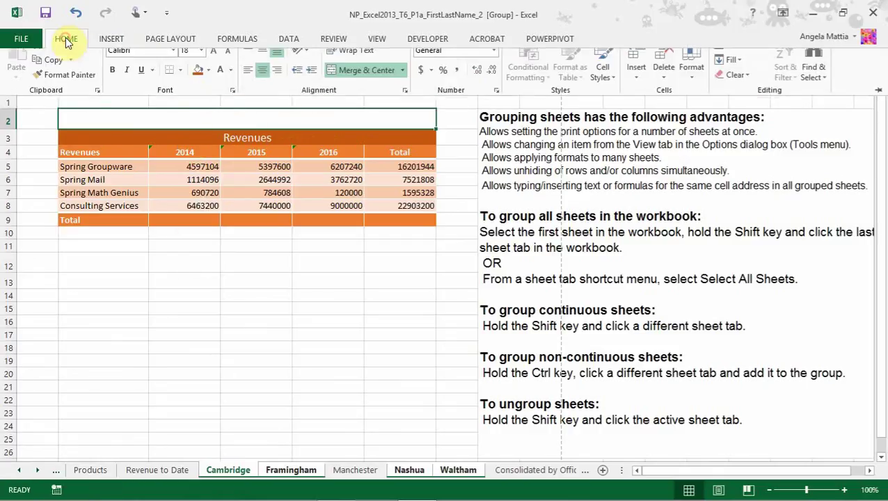
click(208, 84)
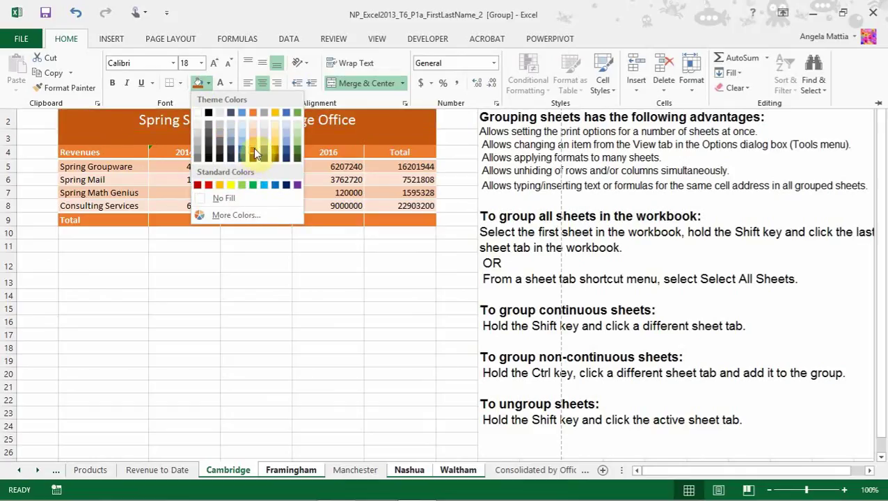
click(253, 147)
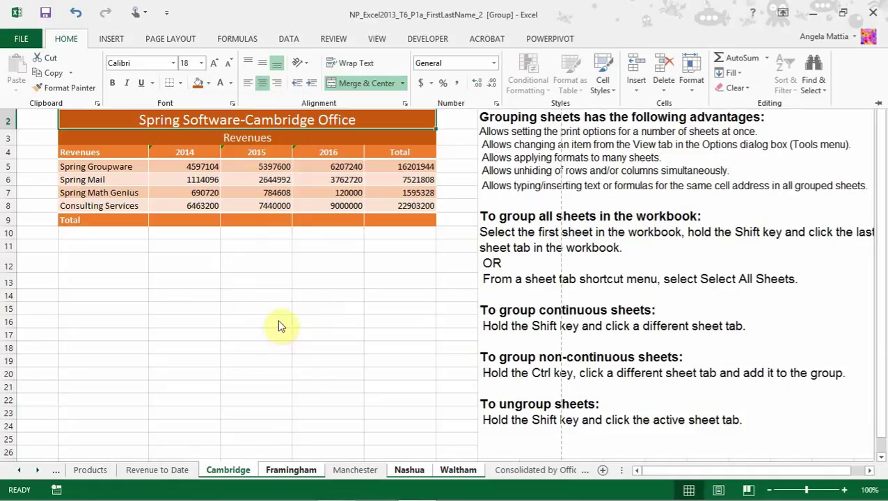
Change the subtitle in B3 to "Projected Revenues" on the grouped sheets.
click(224, 137)
double_click(224, 138)
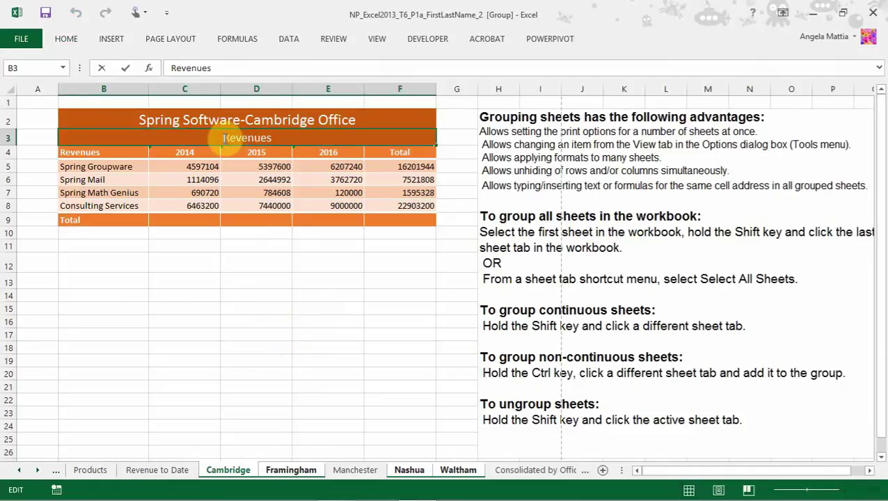
text(Projec)
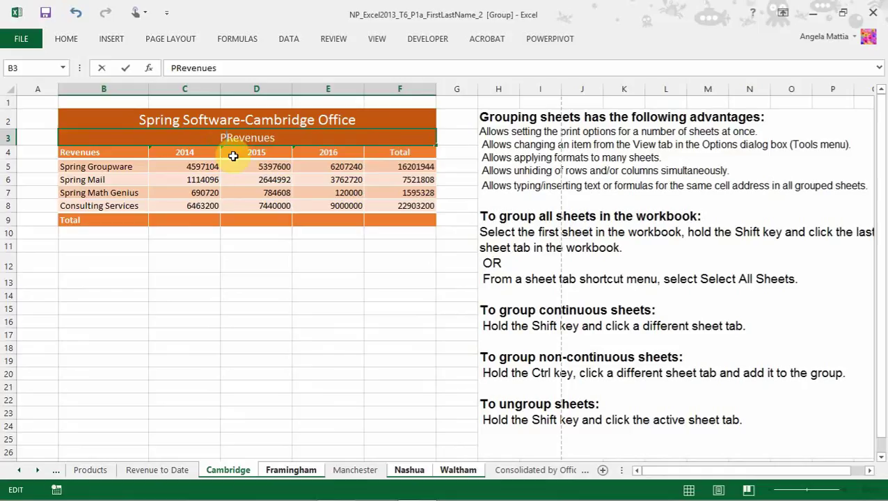
text(ted)
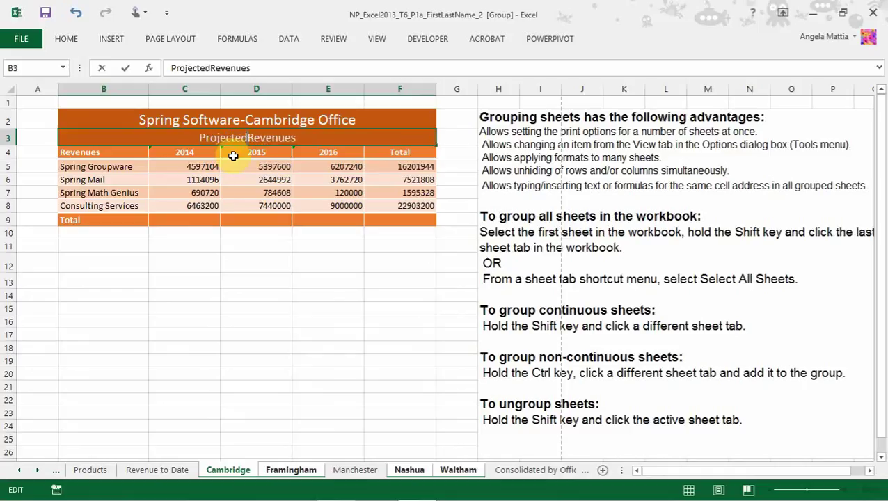
Enter =SUM(C5:C8) in C9 of the Total row and fill the formula across to F9.
click(189, 220)
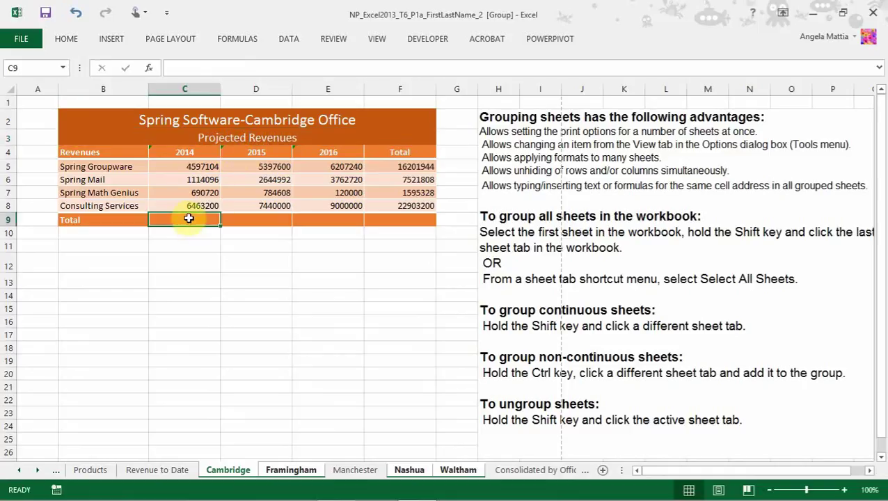
text(=S)
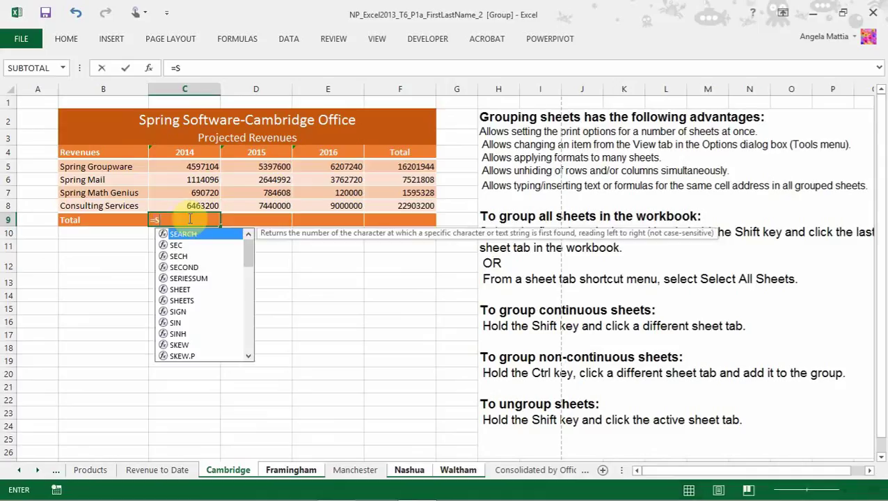
text(UM()
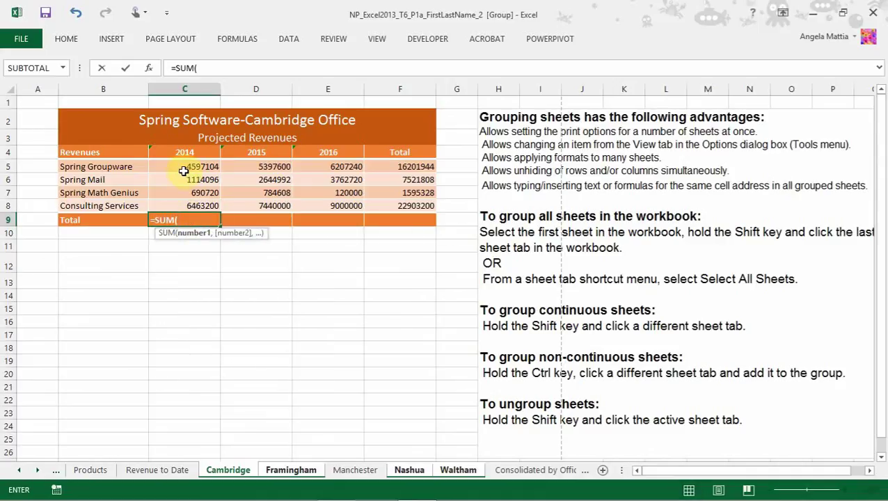
drag(182, 167, 174, 205)
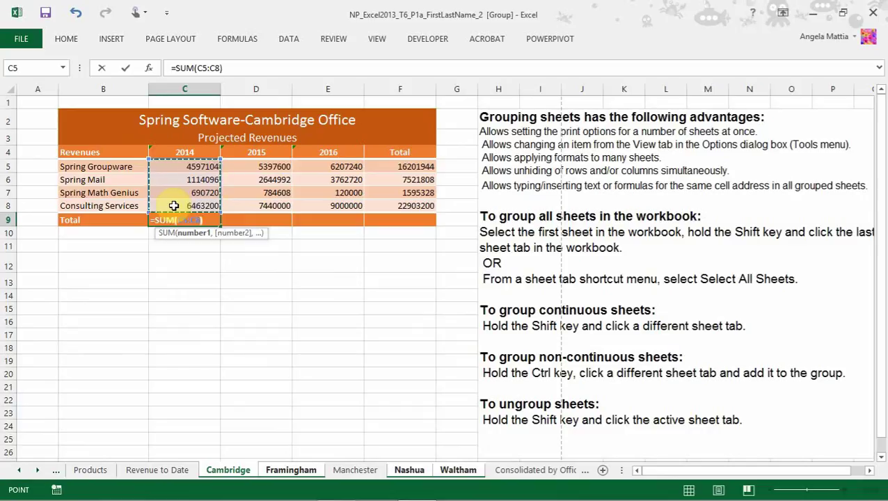
key(Return)
click(208, 221)
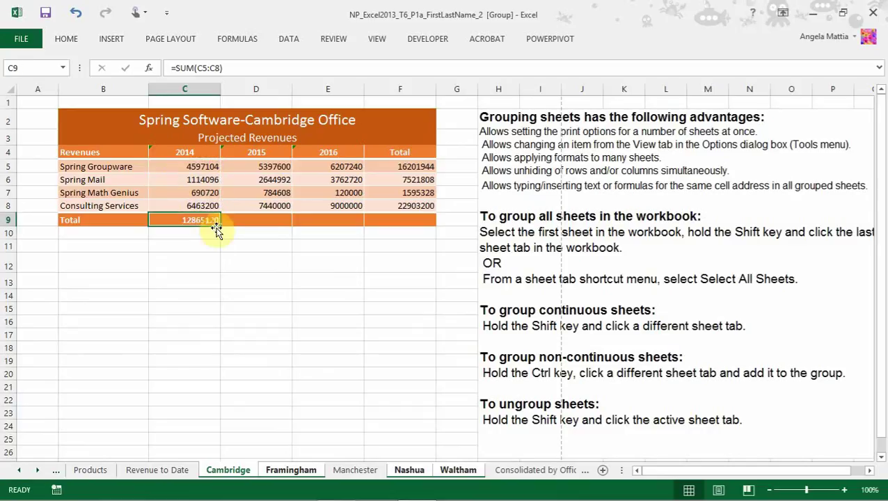
drag(220, 225, 411, 224)
Format the figures in C5:F9 as Accounting with 0 decimal places and no currency symbol.
drag(205, 167, 394, 216)
right_click(265, 195)
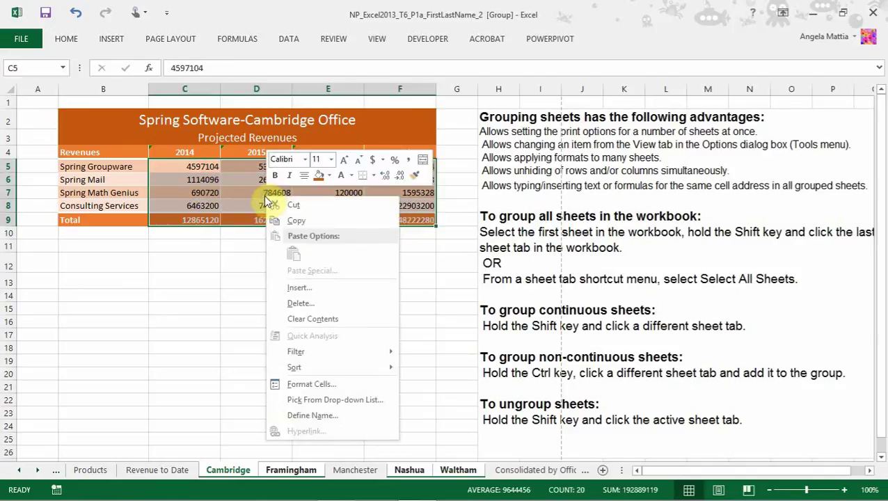
click(313, 388)
click(187, 284)
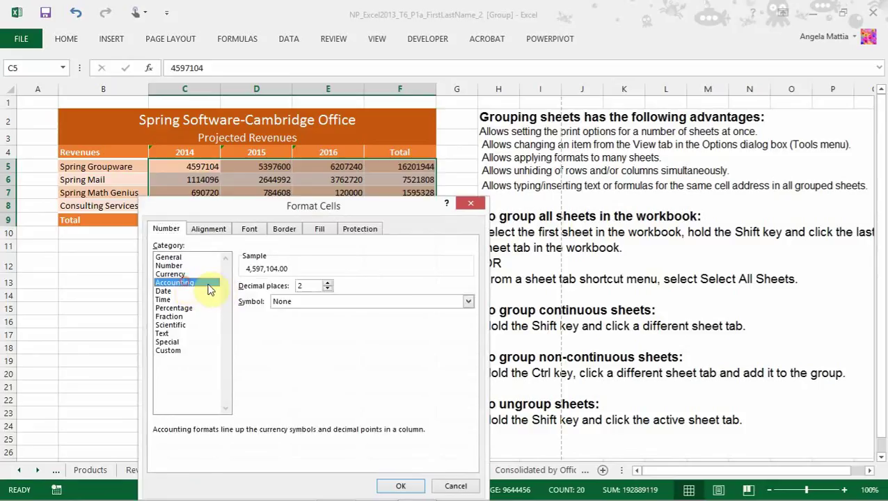
click(327, 289)
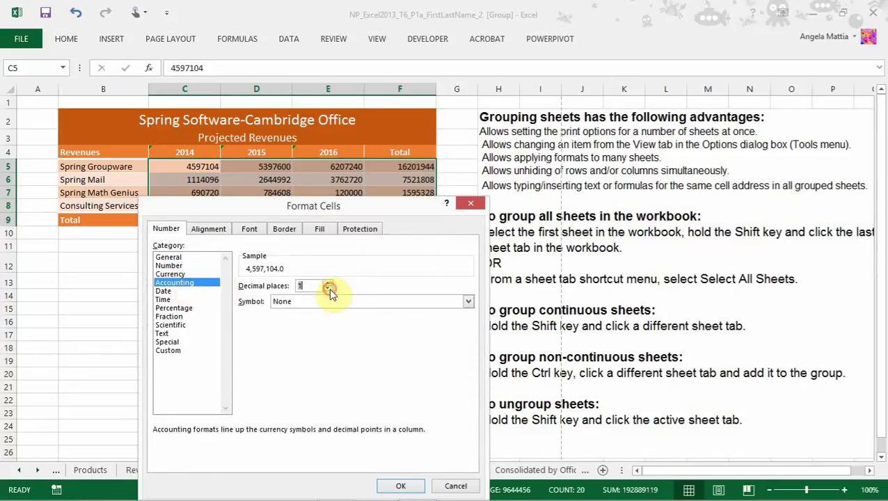
click(328, 289)
click(403, 487)
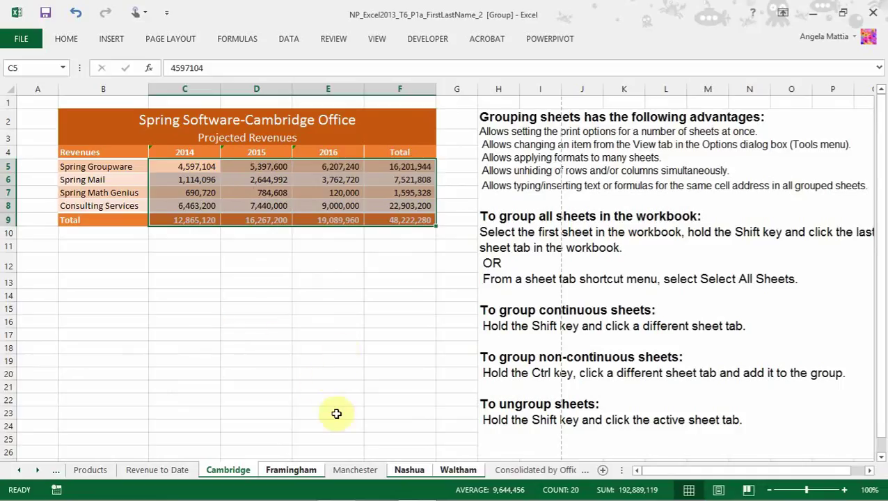
Ungroup the worksheets and check the applied formatting on the Cambridge, Framingham, Nashua and Waltham sheets.
right_click(284, 476)
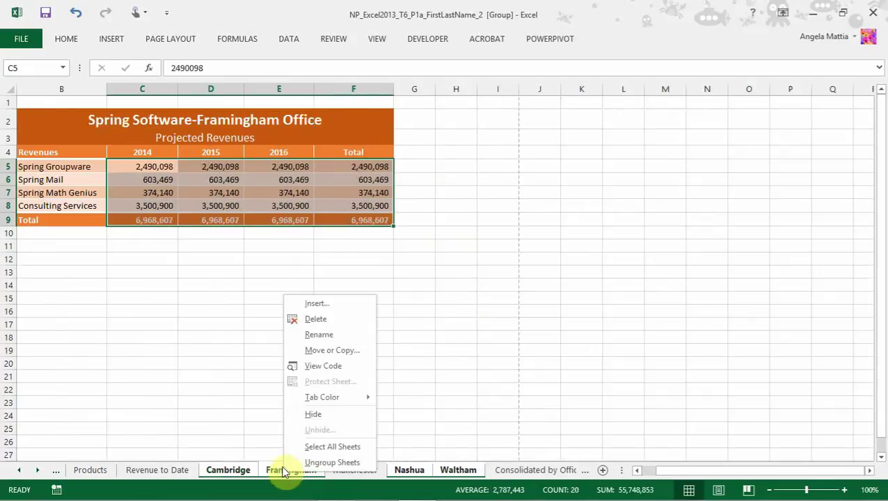
click(333, 462)
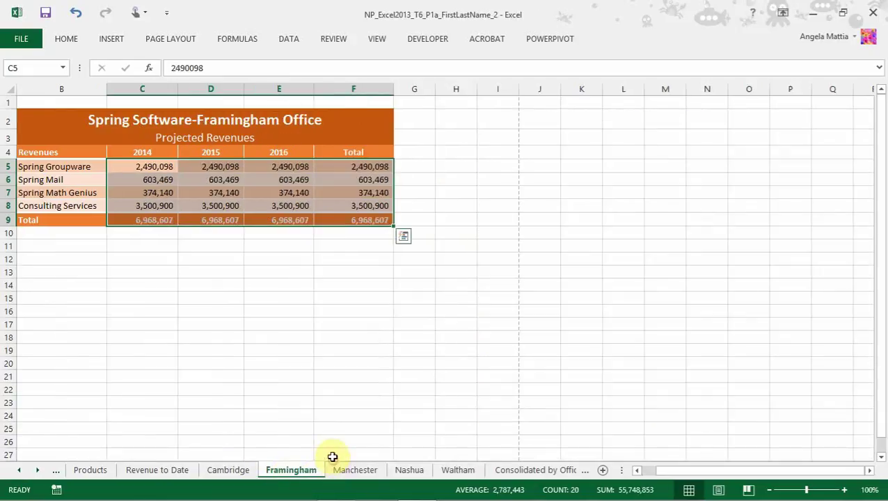
click(235, 472)
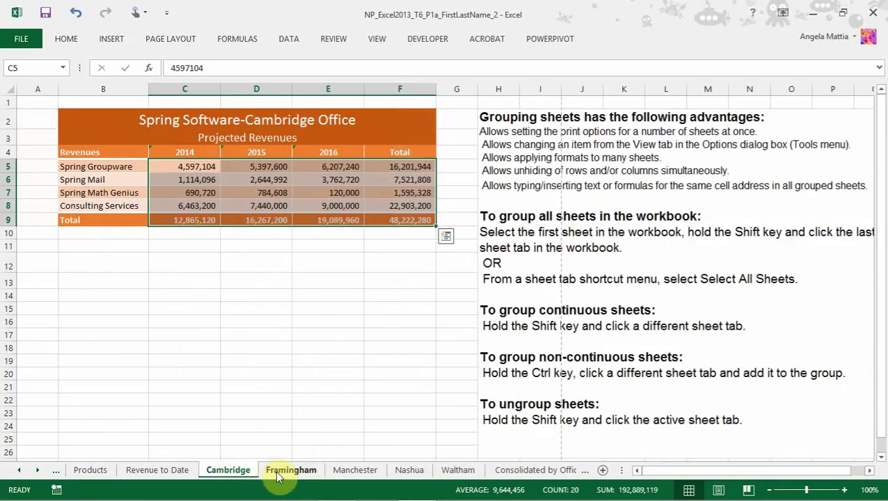
click(284, 474)
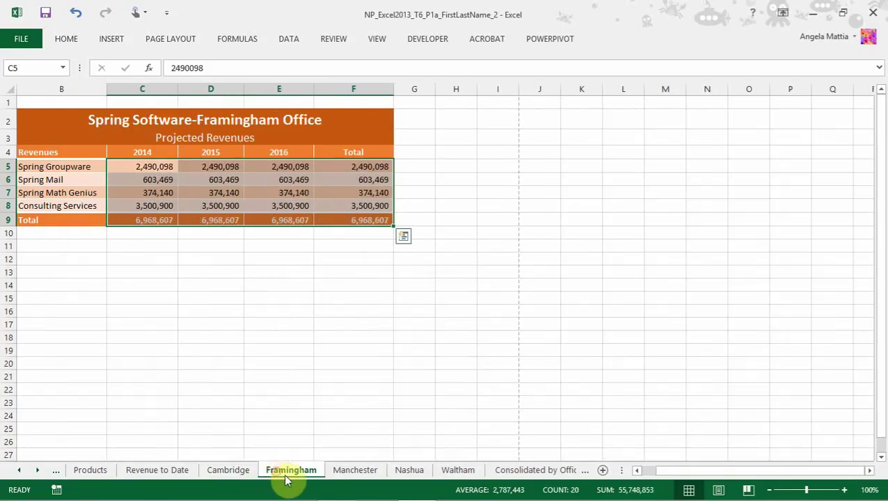
click(228, 471)
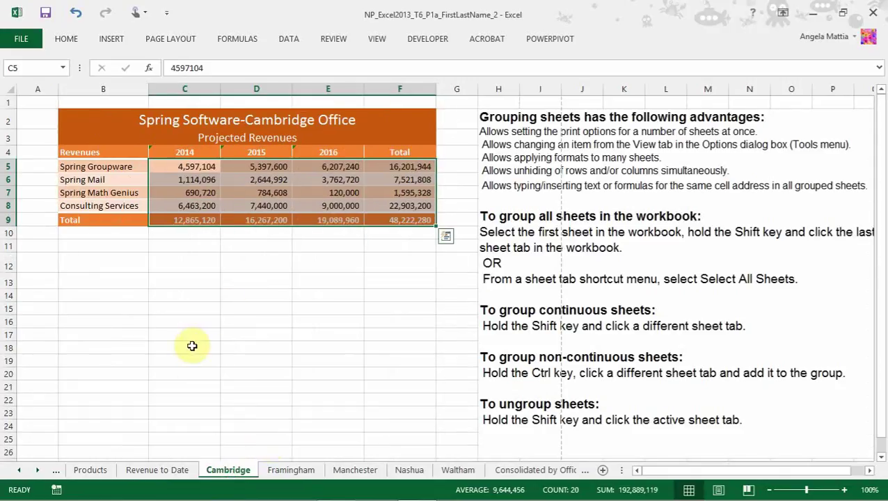
click(408, 472)
click(454, 473)
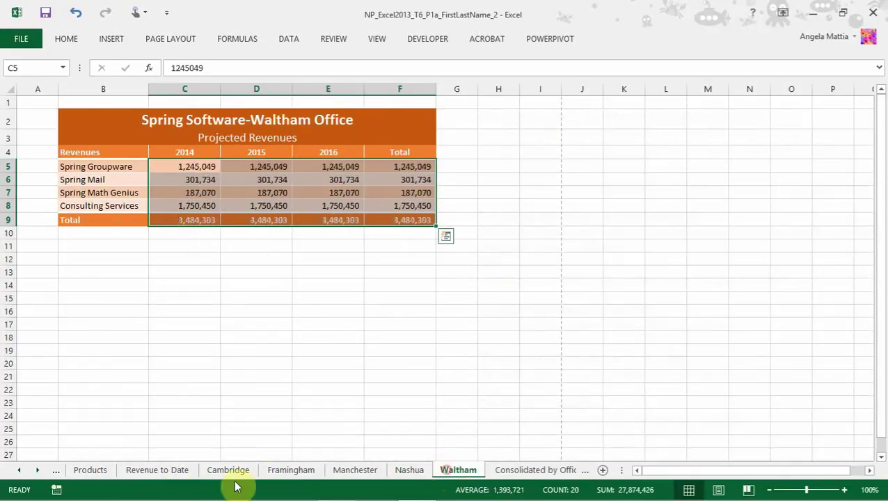
click(230, 477)
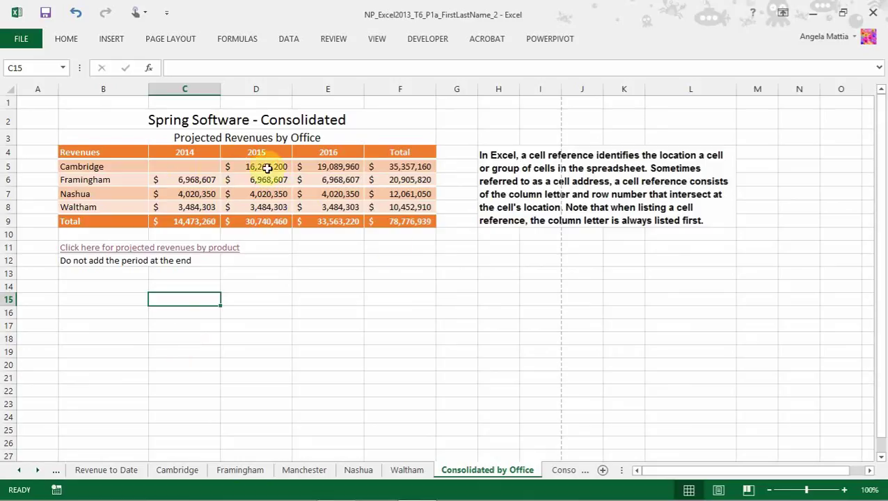
On the Consolidated by Office sheet, enter =Cambridge!C5 in C5 as Cambridge's 2014 revenue, using C6's formula as the pattern.
click(200, 176)
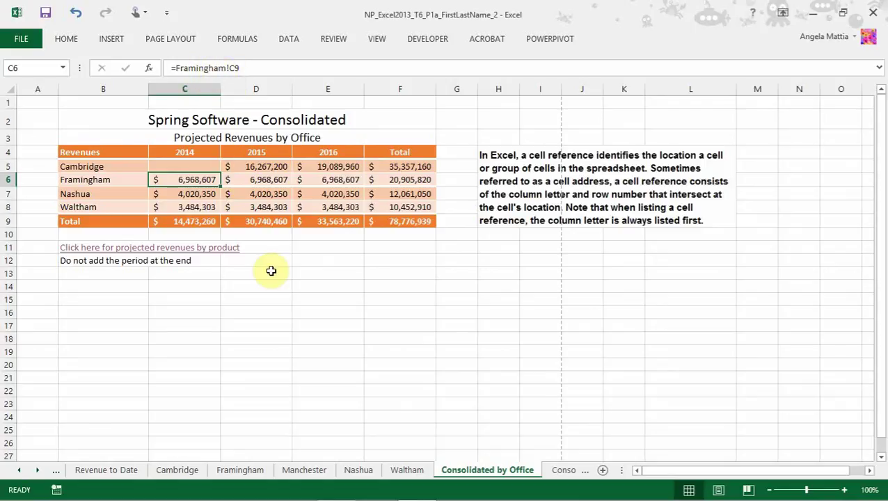
click(196, 163)
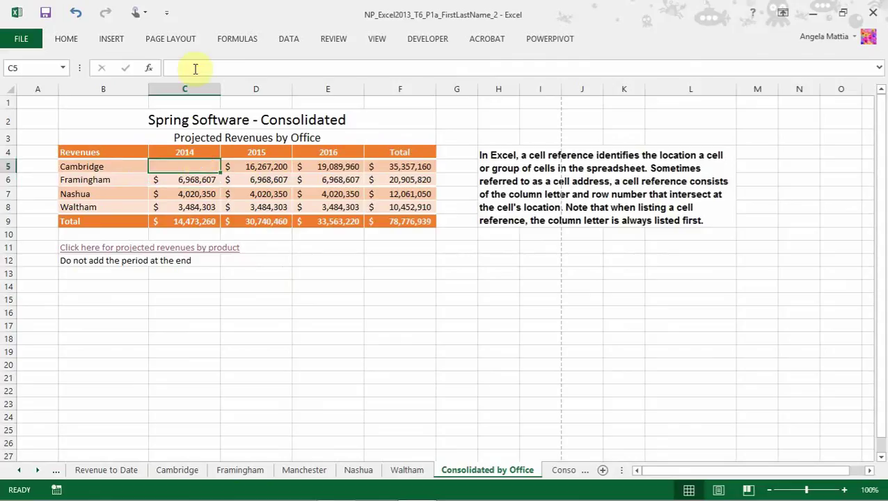
click(174, 67)
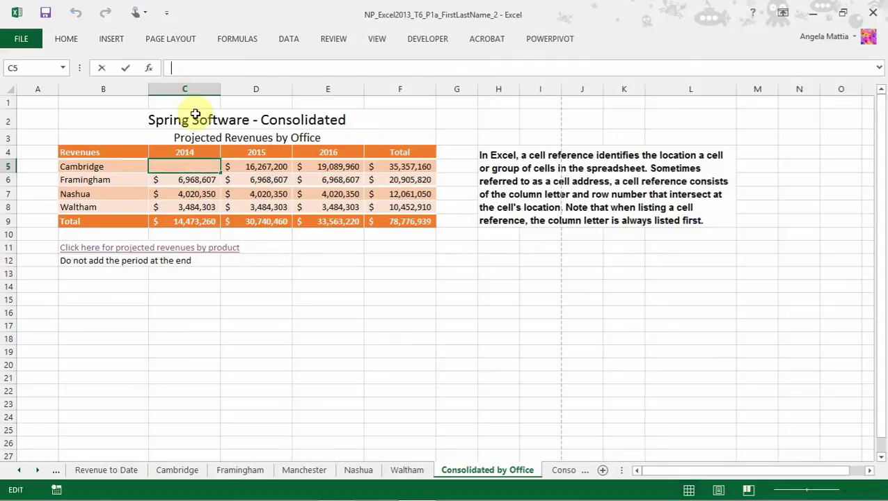
text(=)
click(179, 471)
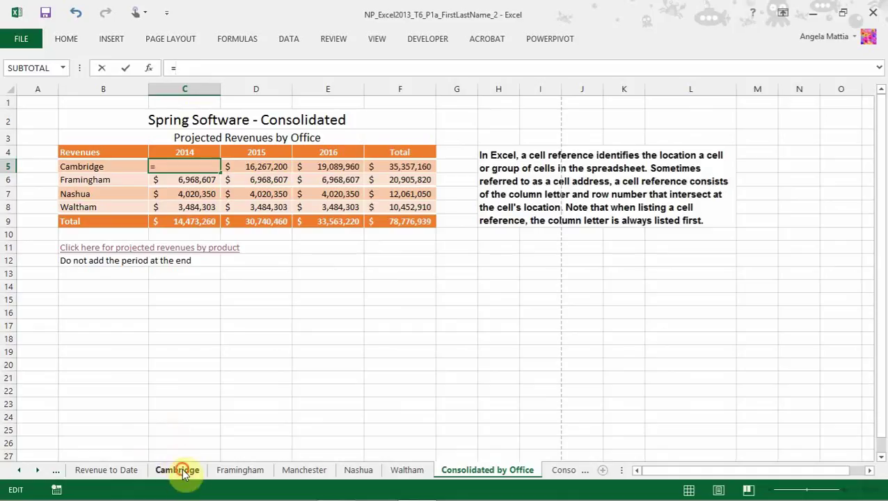
click(188, 170)
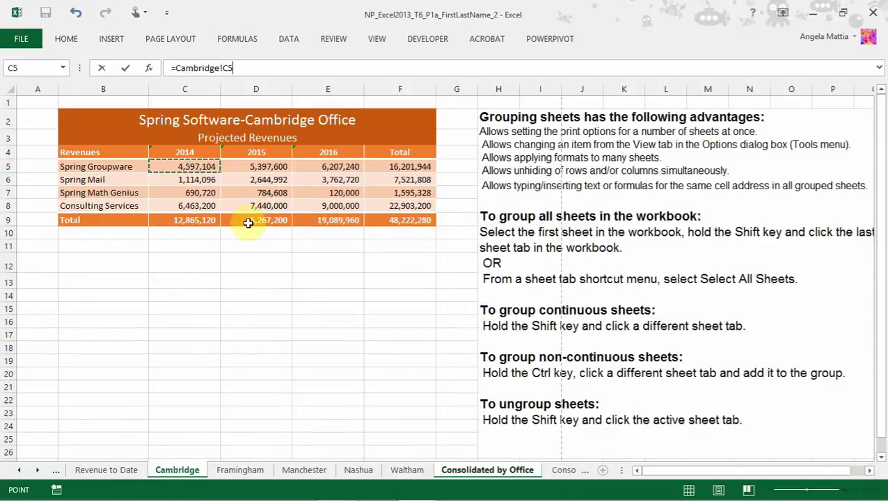
key(Return)
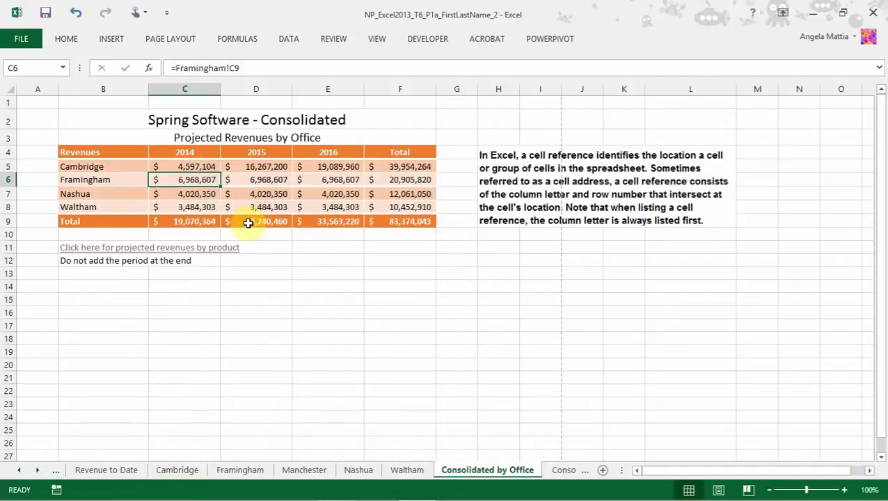
click(198, 167)
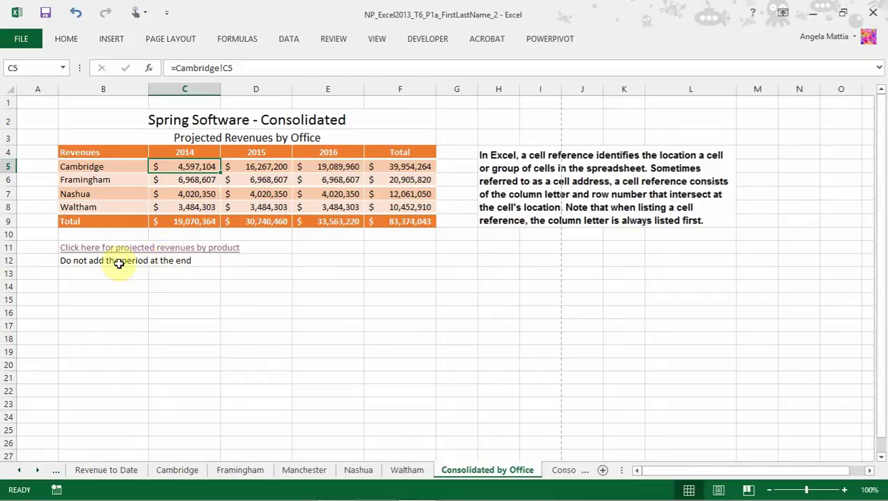
drag(189, 260, 110, 260)
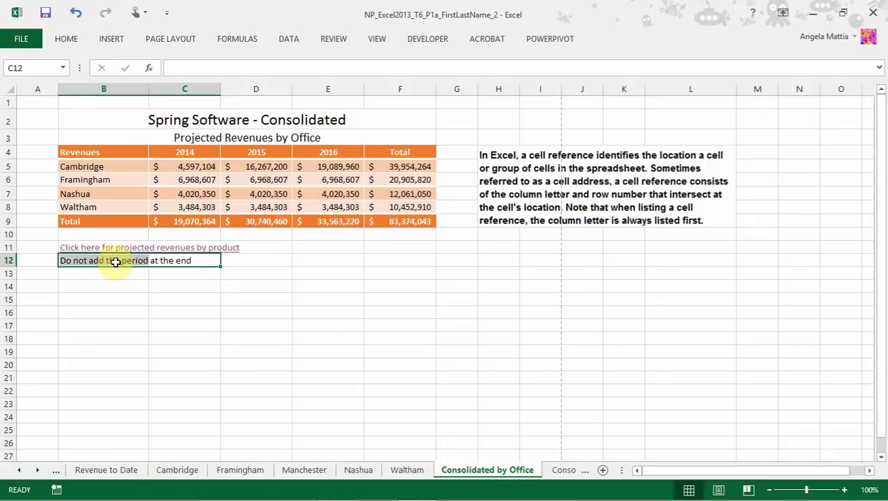
right_click(116, 261)
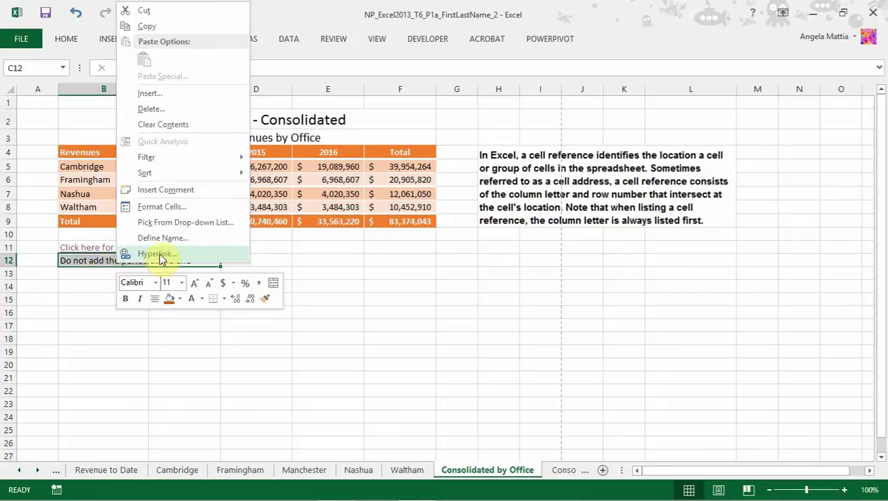
click(83, 289)
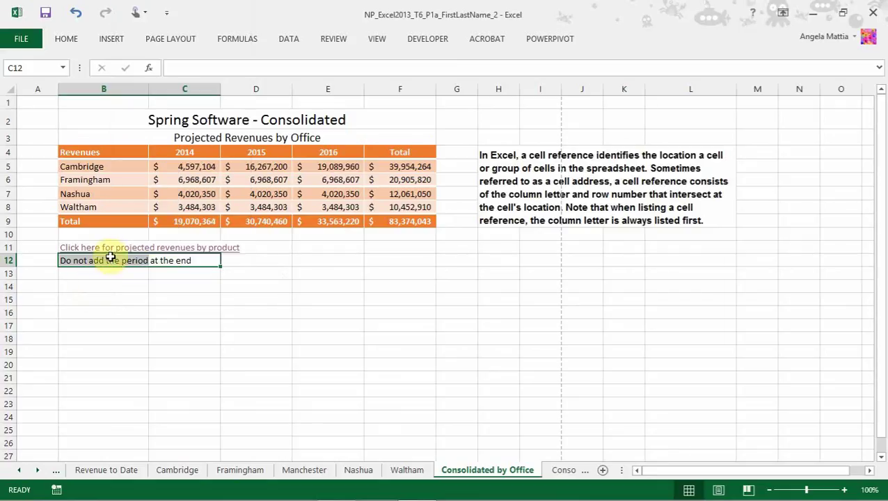
click(242, 271)
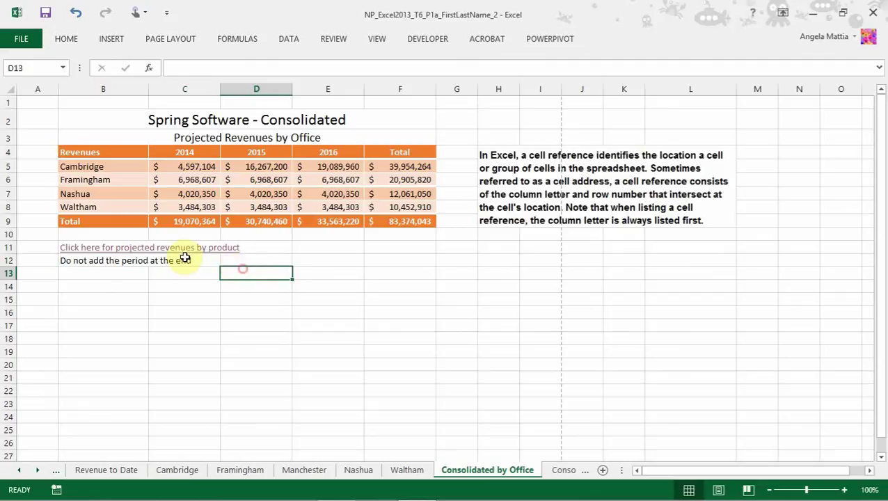
Edit the hyperlink in B11 to target cell A1 of the 'Consolidated by Product' sheet in this document, and follow the link.
right_click(108, 251)
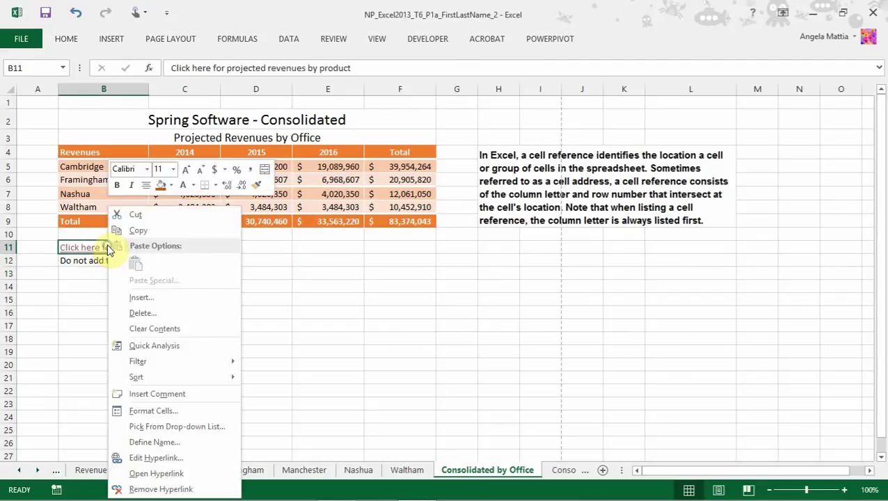
click(164, 459)
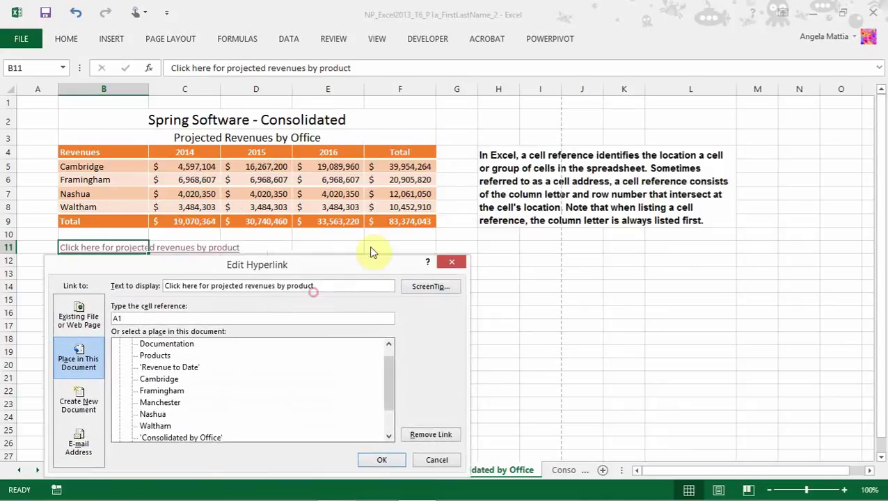
drag(370, 252, 367, 224)
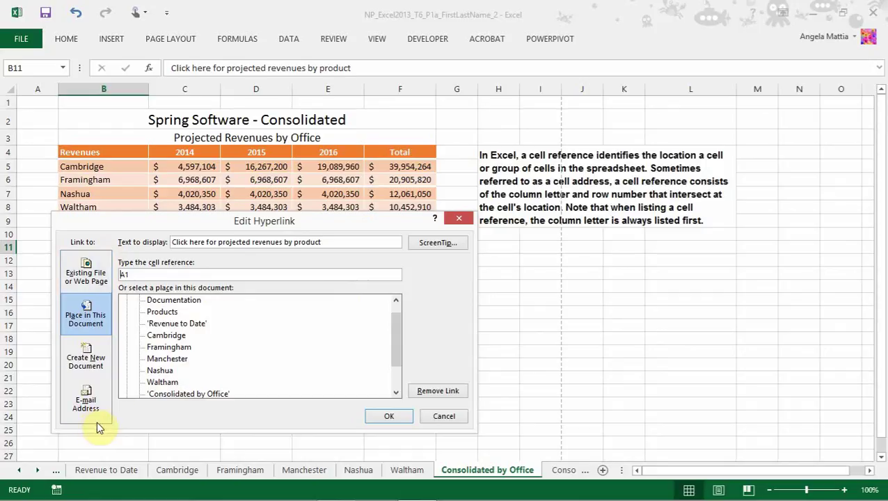
click(86, 320)
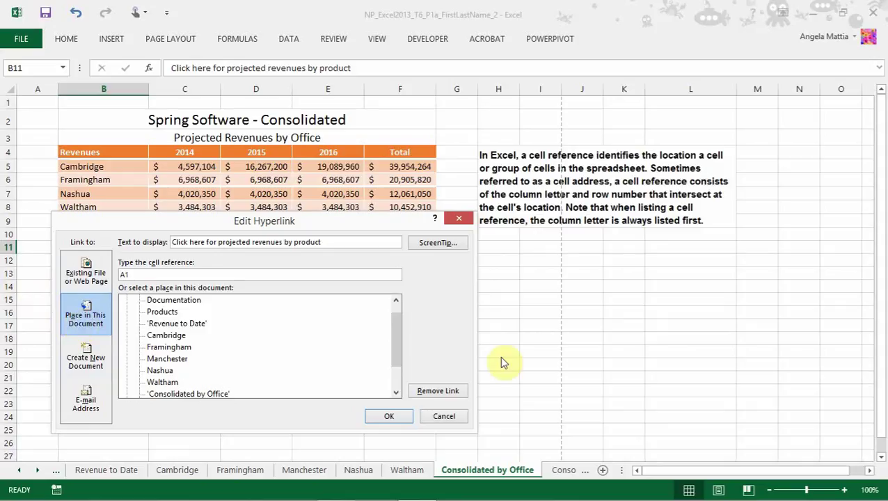
drag(397, 337, 398, 373)
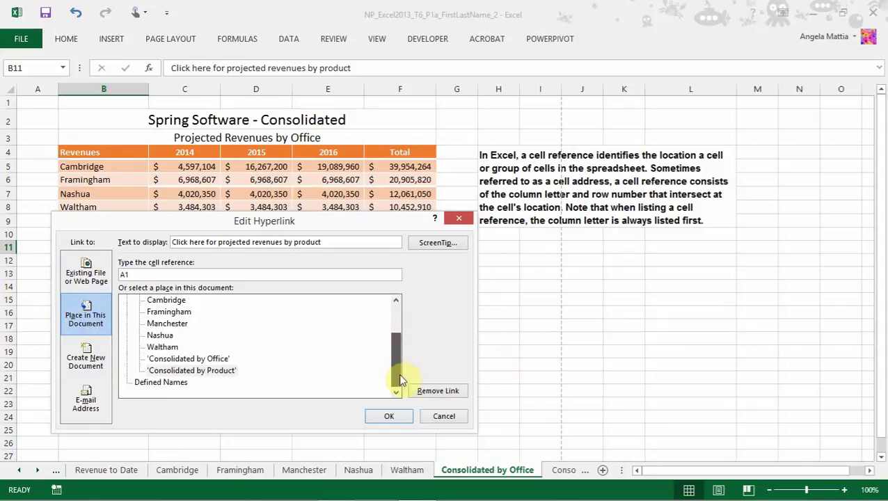
click(194, 372)
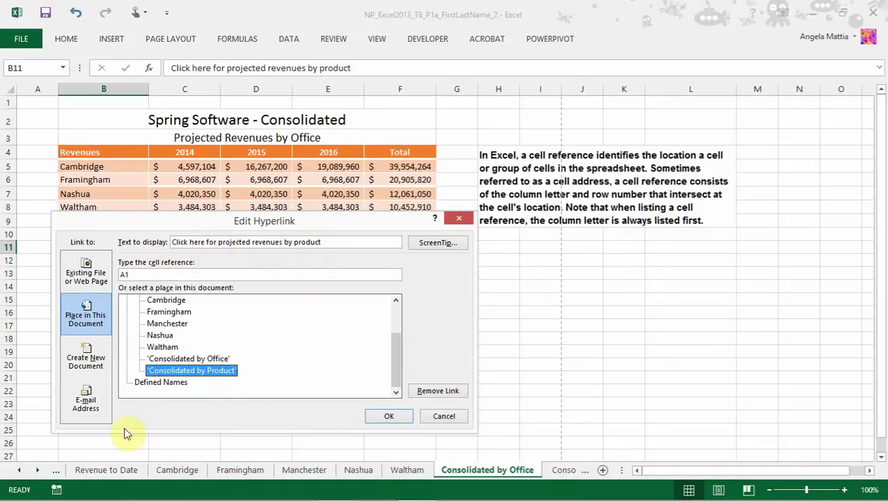
double_click(124, 274)
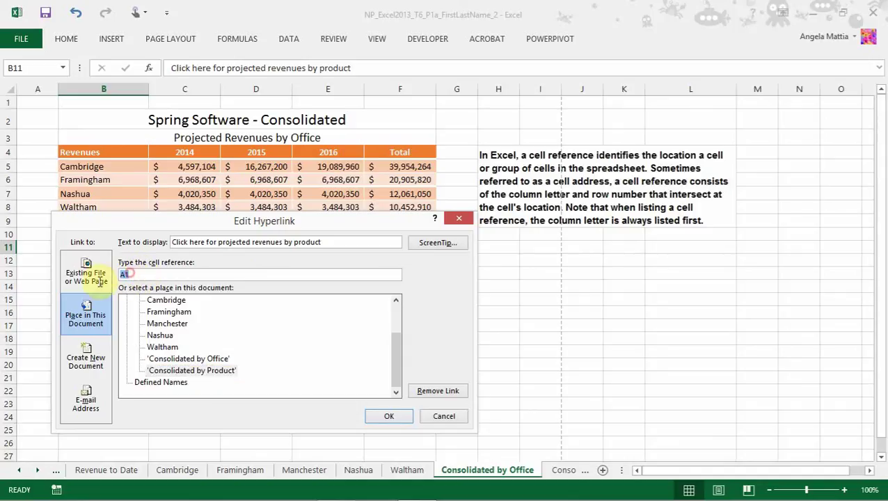
click(274, 500)
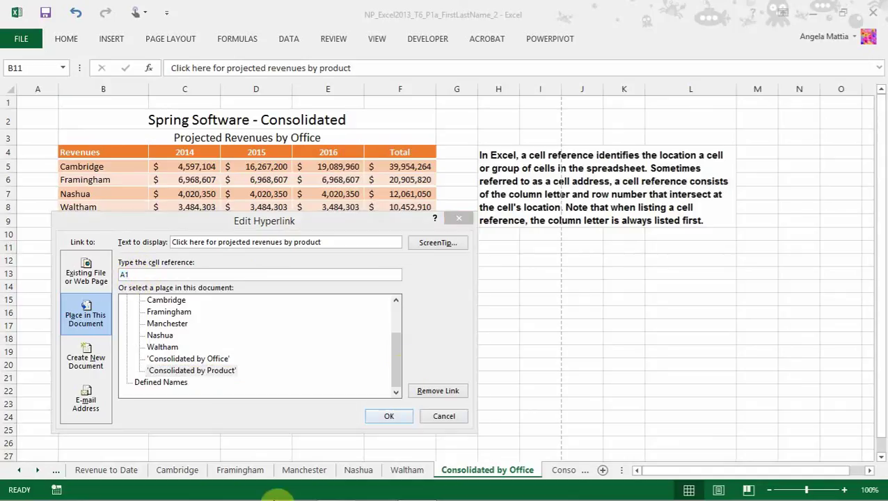
click(399, 418)
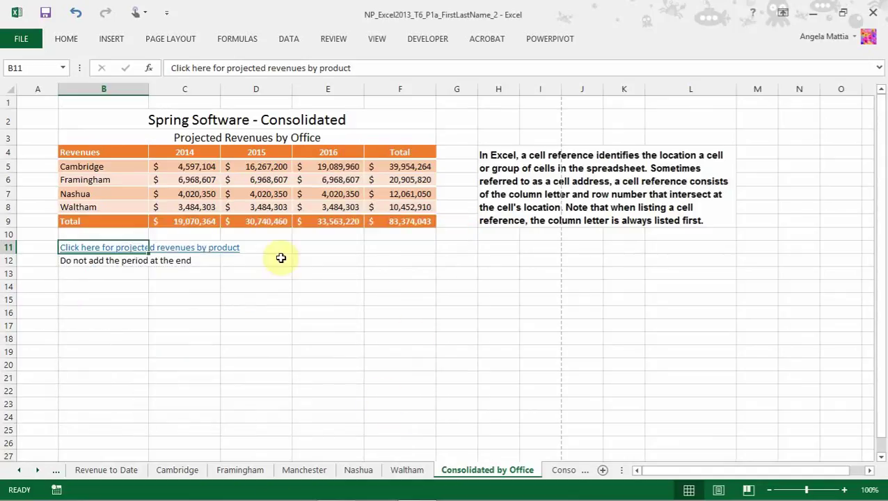
click(151, 323)
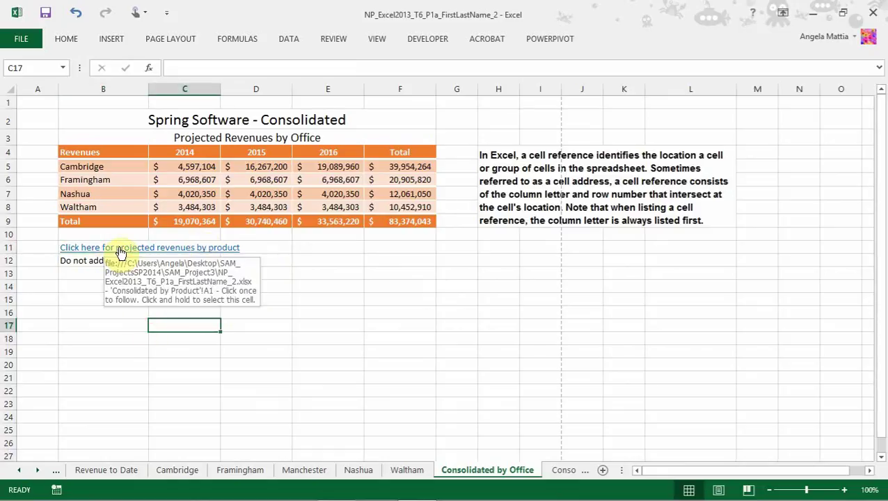
click(120, 250)
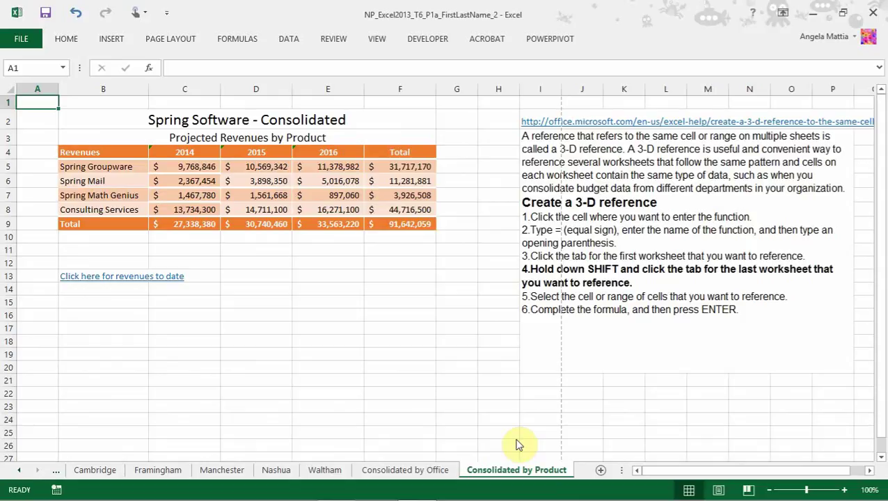
Try to replace the 2014 Spring Groupware formula in C5 with the 3-D reference =Cambridge:Waltham!C5.
click(201, 167)
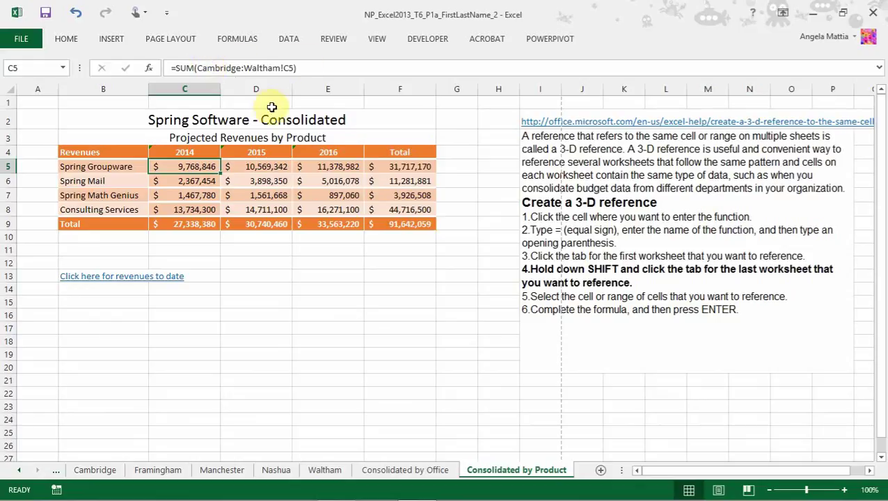
key(Delete)
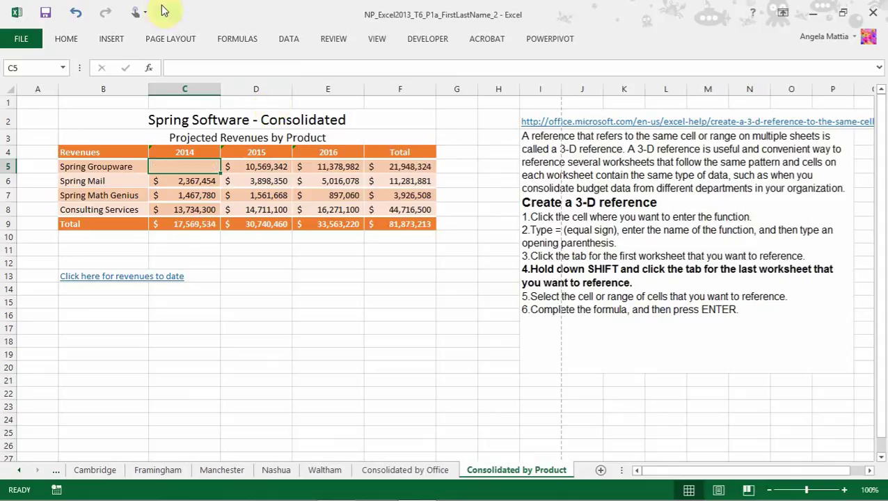
click(181, 68)
text(=)
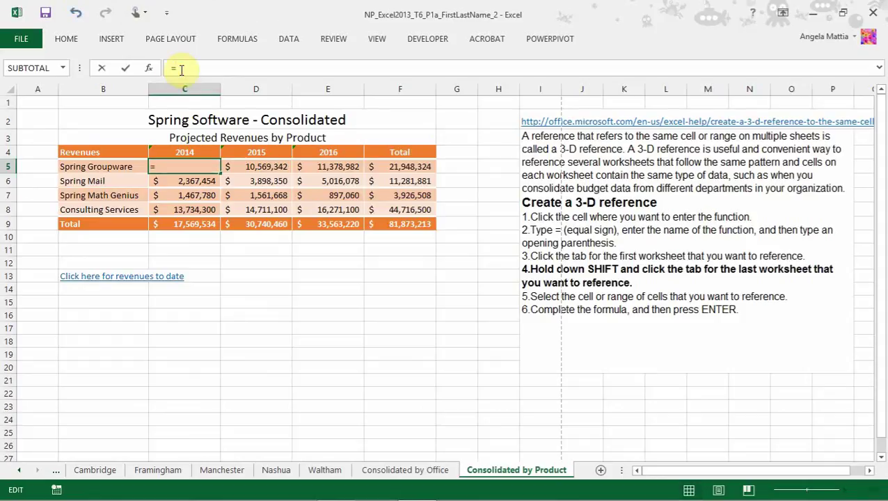
text(Cambridge:)
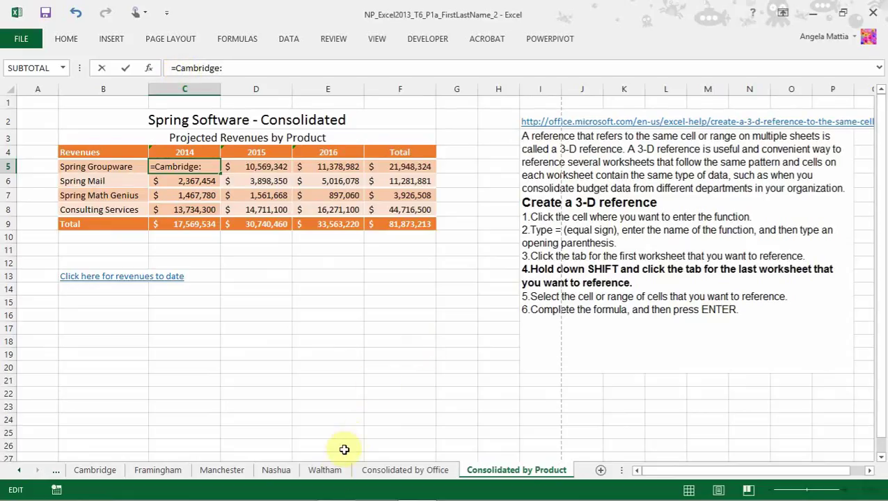
click(327, 471)
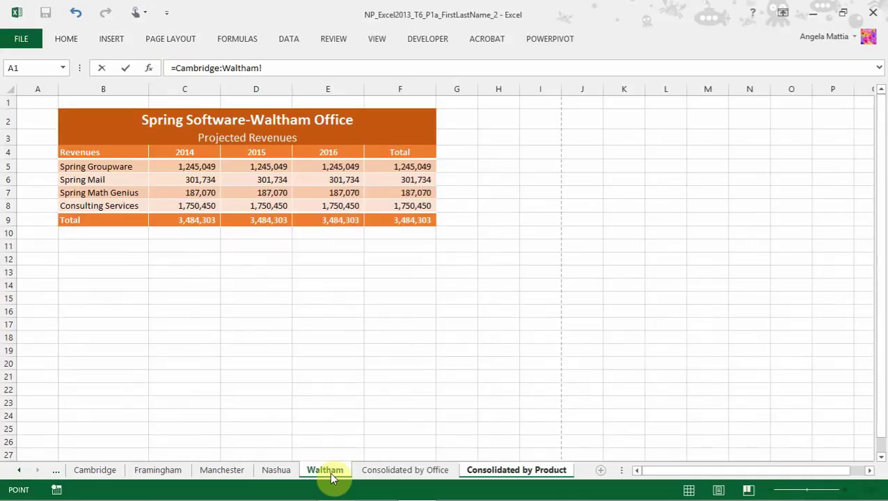
click(186, 167)
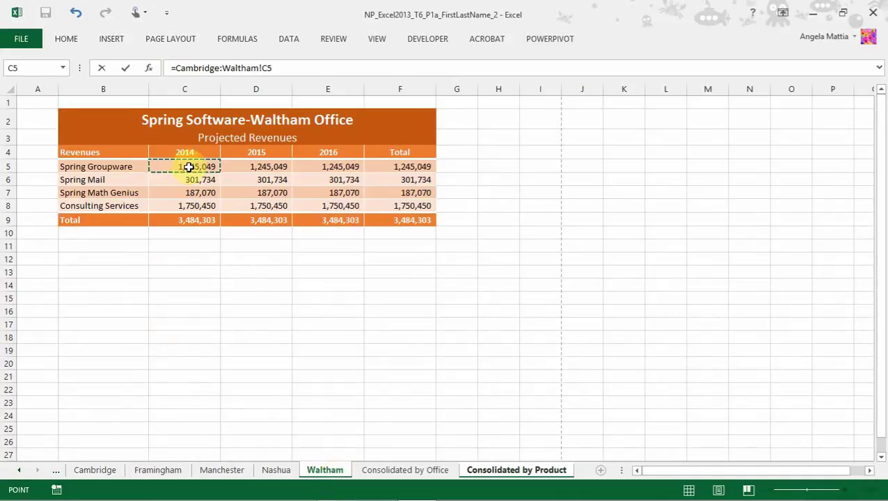
key(Return)
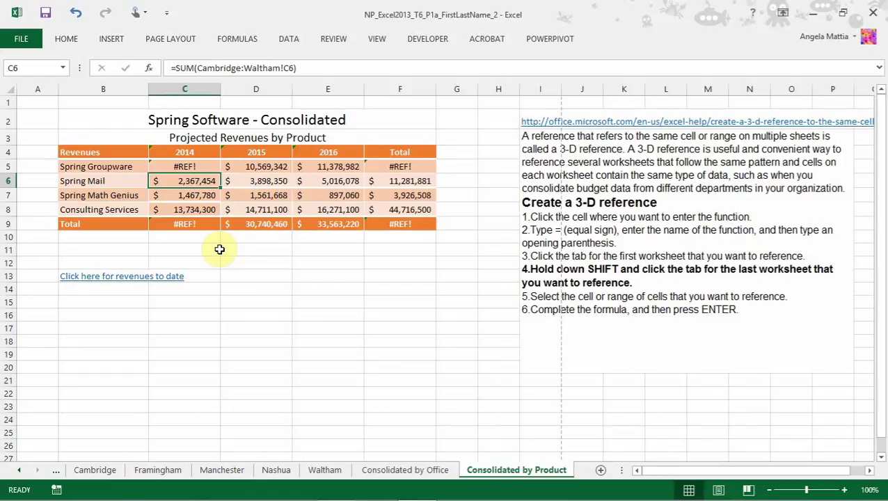
Rewrite the formula in C5 on Consolidated by Product as =SUM(Cambridge:Waltham!C5) to total Spring Groupware's 2014 revenue across the office sheets.
click(199, 168)
click(177, 68)
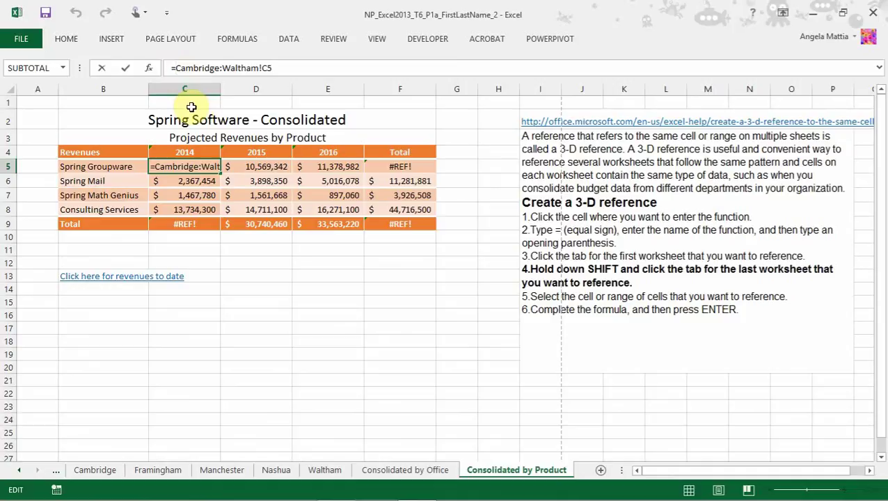
text(SUM)
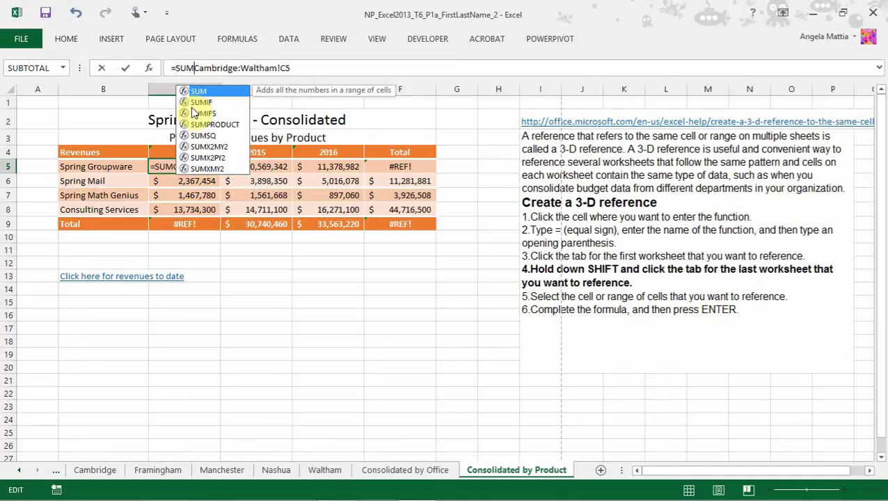
text(()
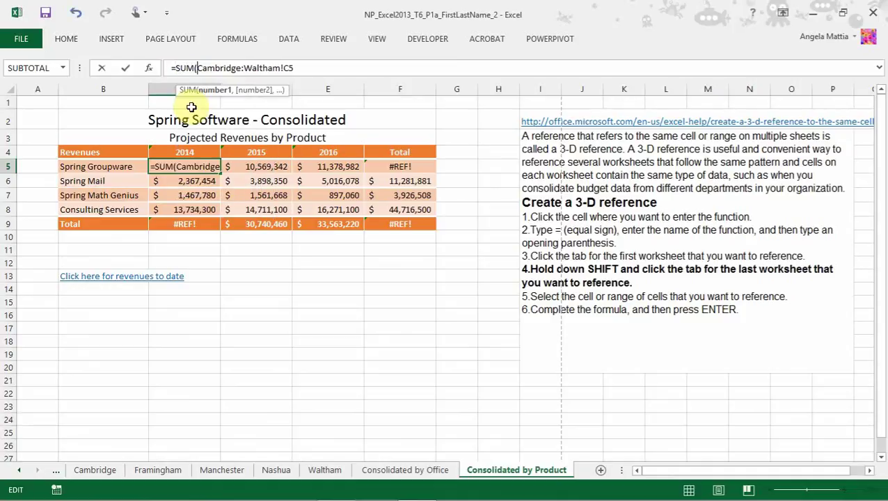
double_click(308, 68)
text())
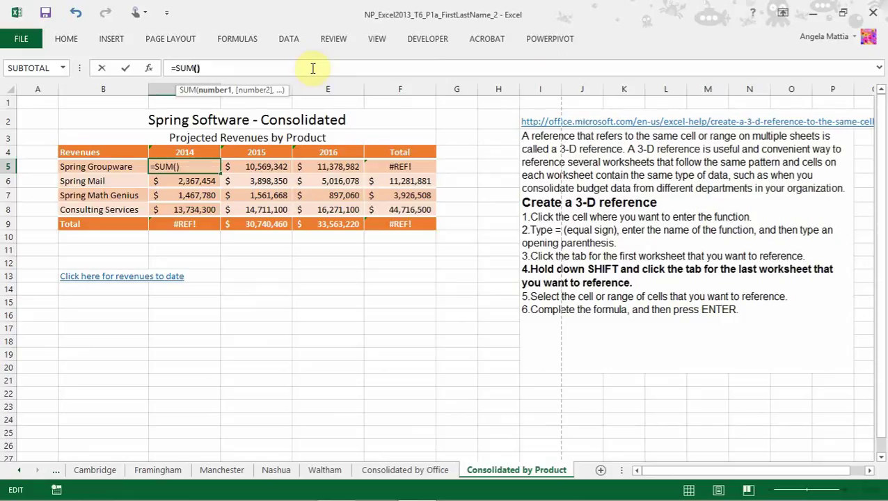
key(BackSpace)
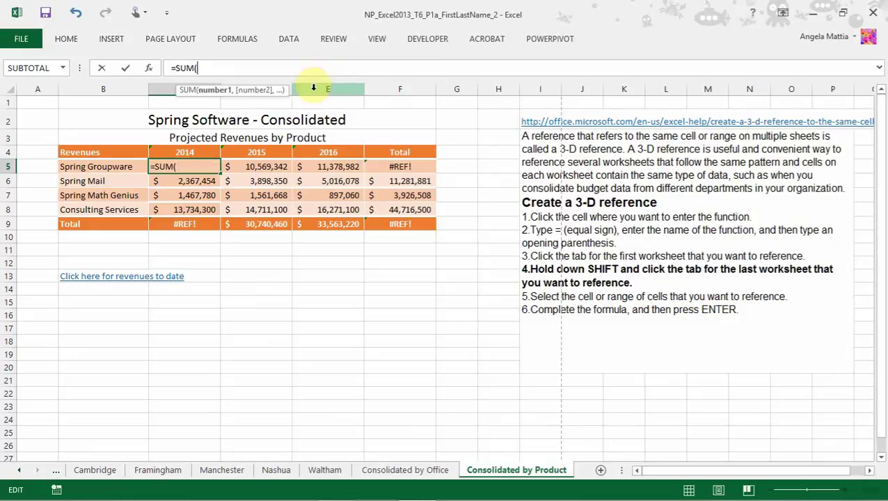
text(Cambridge)
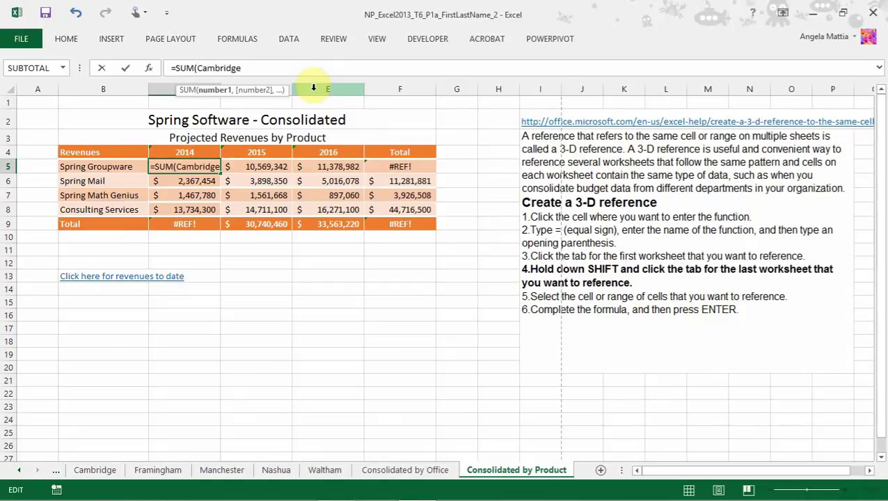
text(:)
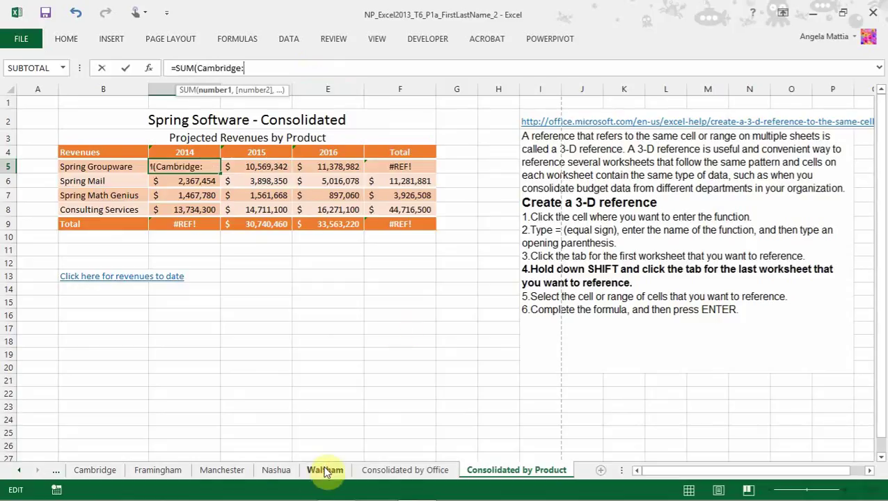
click(323, 470)
click(184, 166)
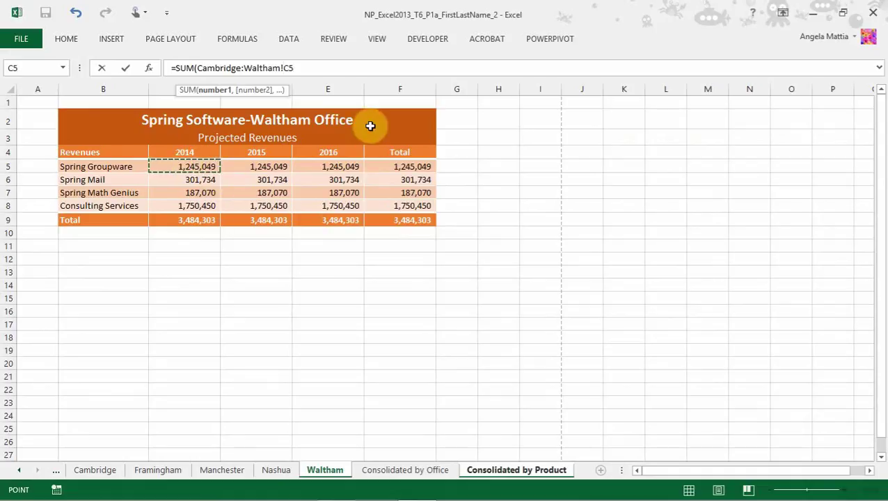
text())
key(Return)
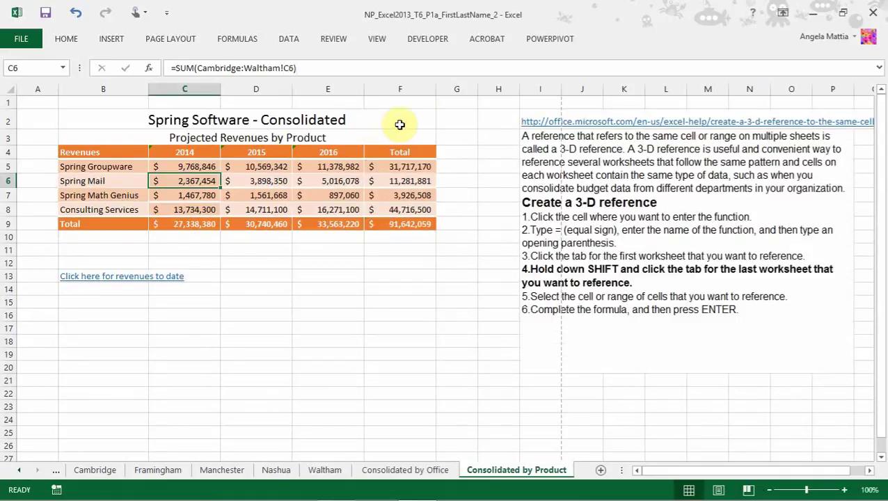
click(205, 167)
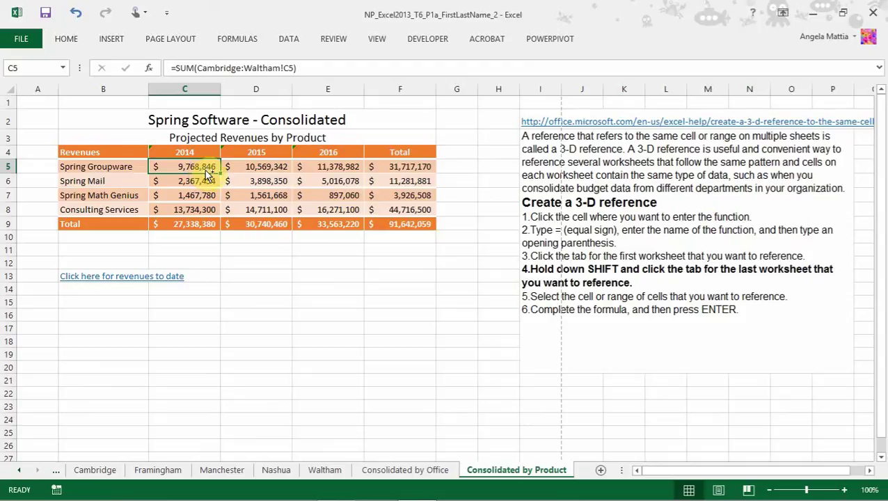
Review the target and ScreenTip text of the 'Click here for revenues to date' hyperlink in B13, keeping its settings.
right_click(102, 281)
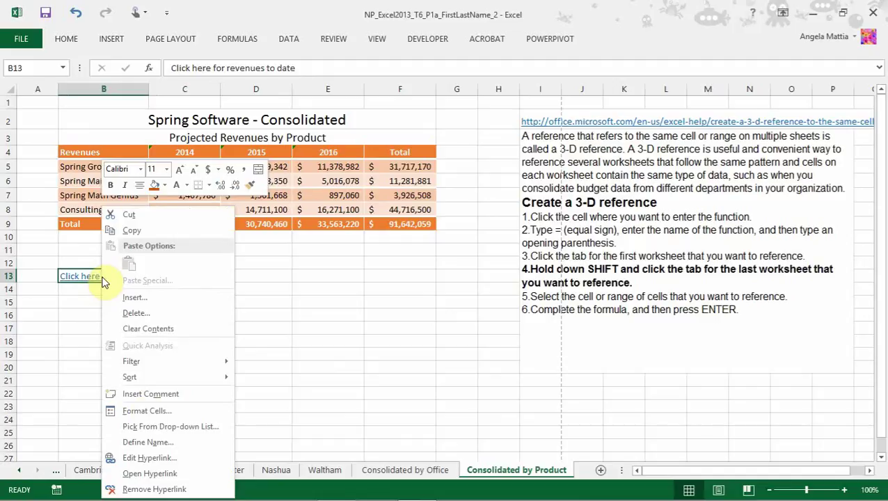
click(155, 458)
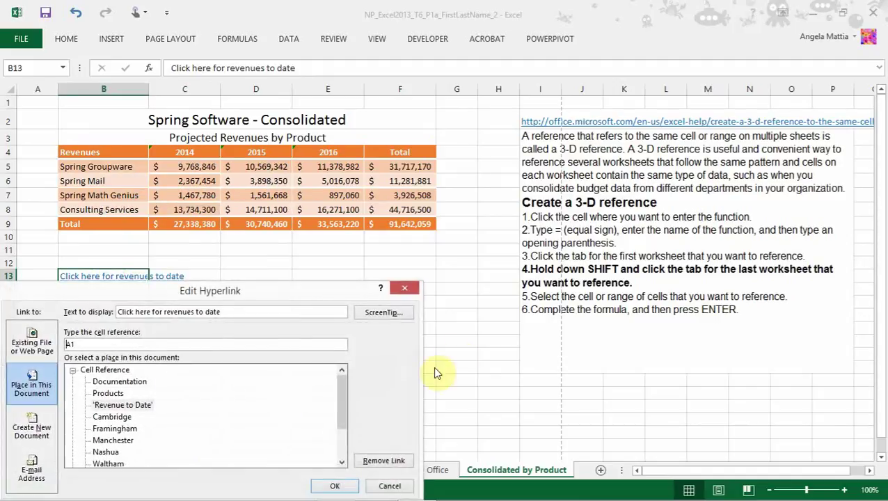
click(387, 317)
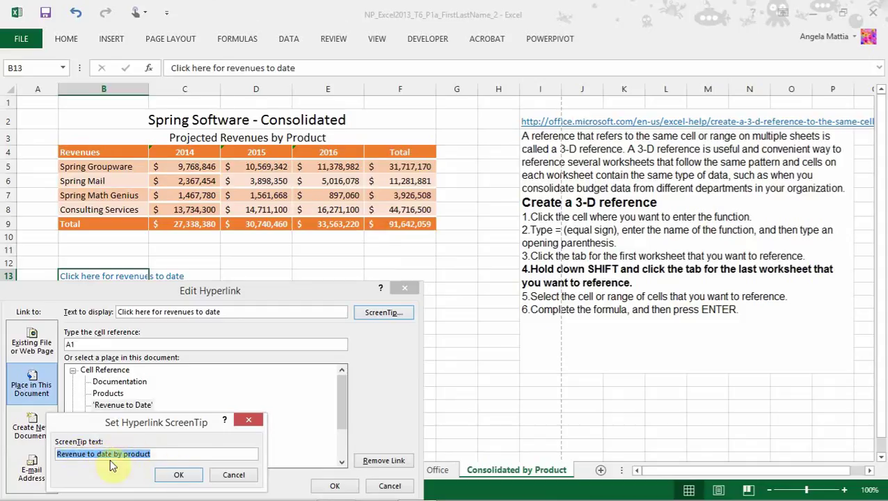
click(178, 476)
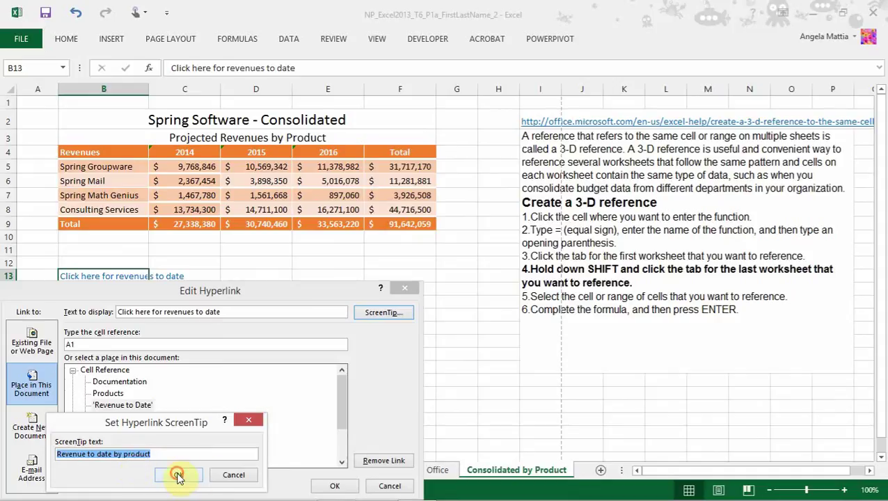
click(332, 486)
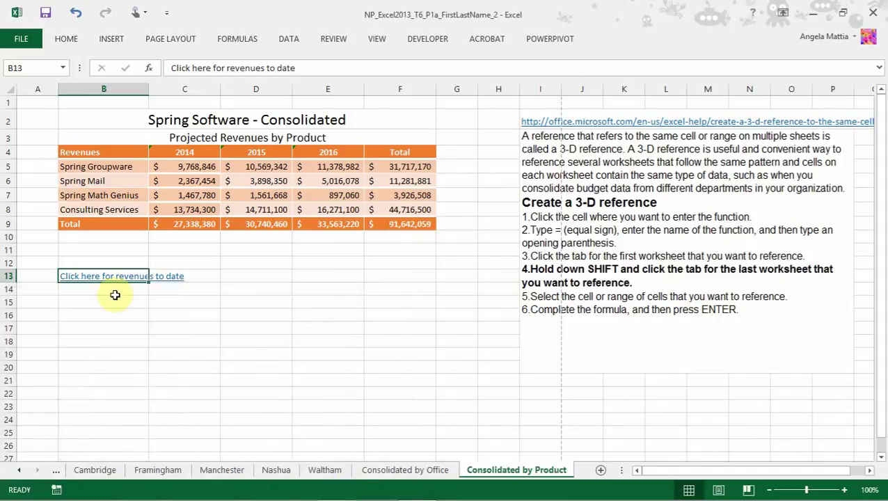
click(117, 325)
mouse_move(112, 282)
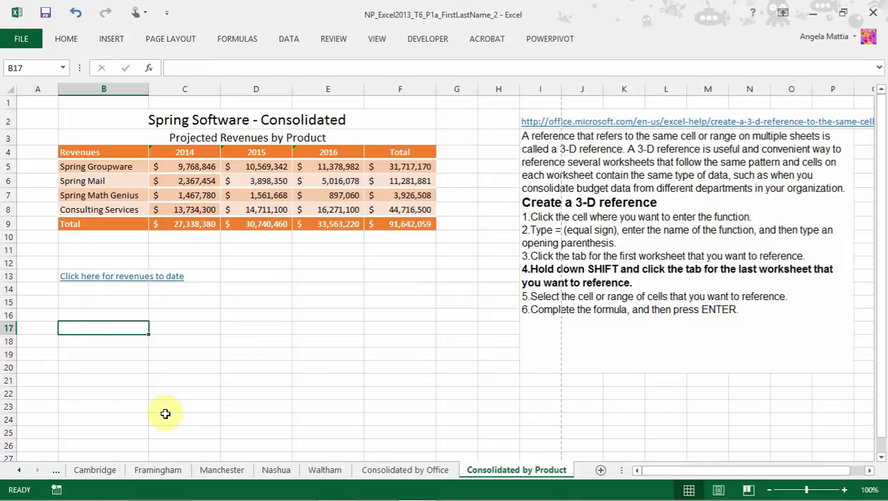
Group the Cambridge, Framingham, Nashua and Waltham sheets with Consolidated by Product.
ctrl+click(105, 472)
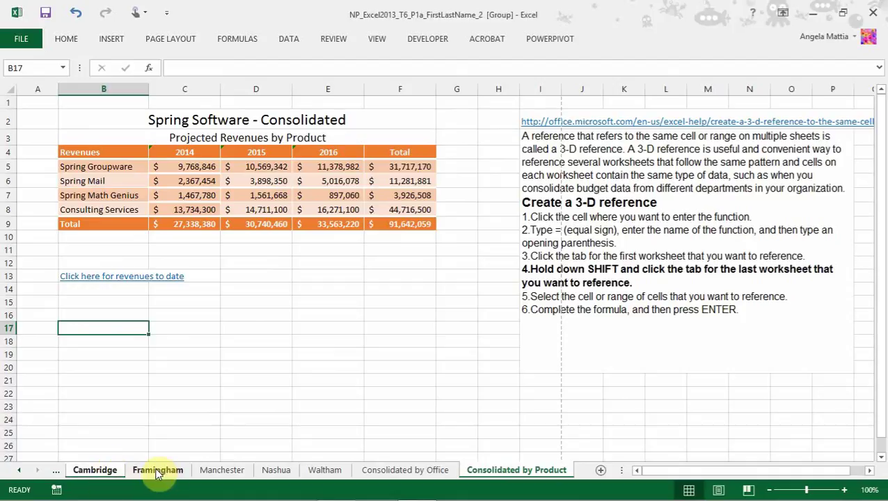
ctrl+click(157, 471)
ctrl+click(277, 469)
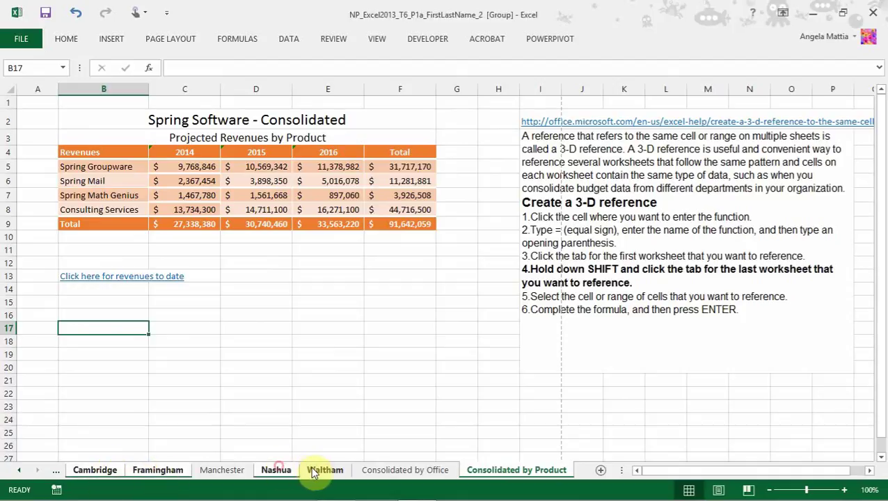
ctrl+click(314, 471)
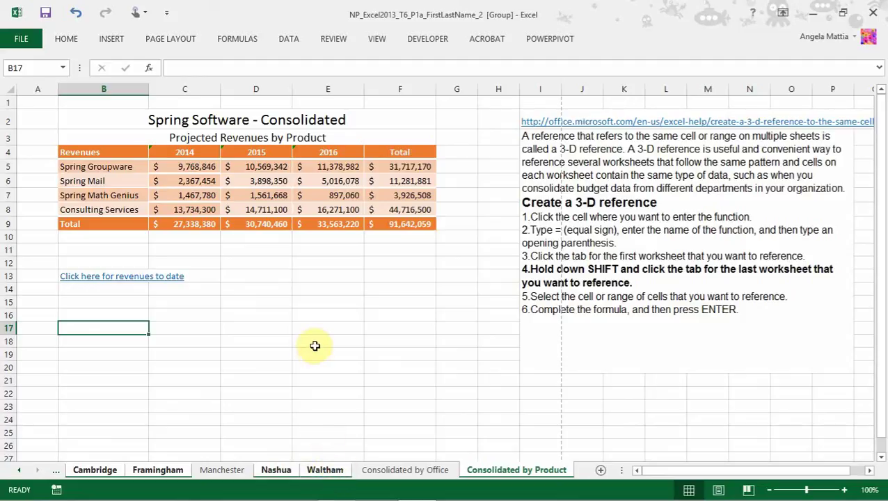
Insert the sheet name code &[Tab] in the center header section of the grouped sheets.
click(120, 39)
click(740, 78)
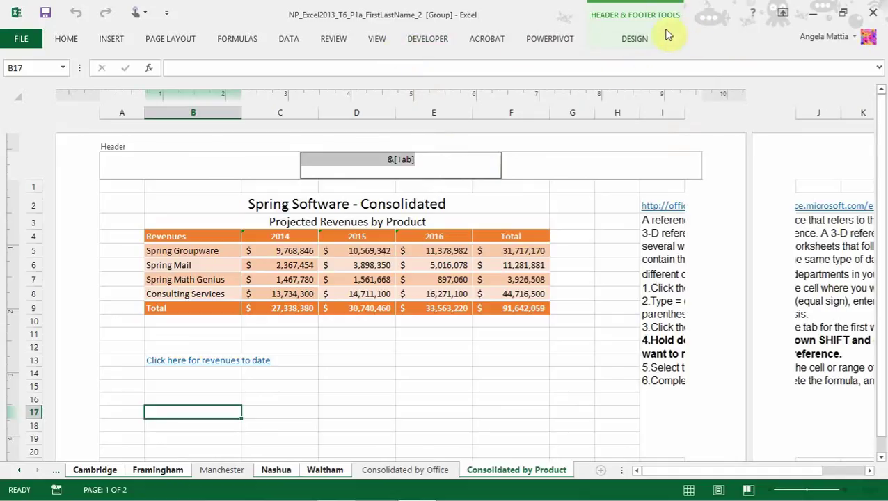
click(639, 40)
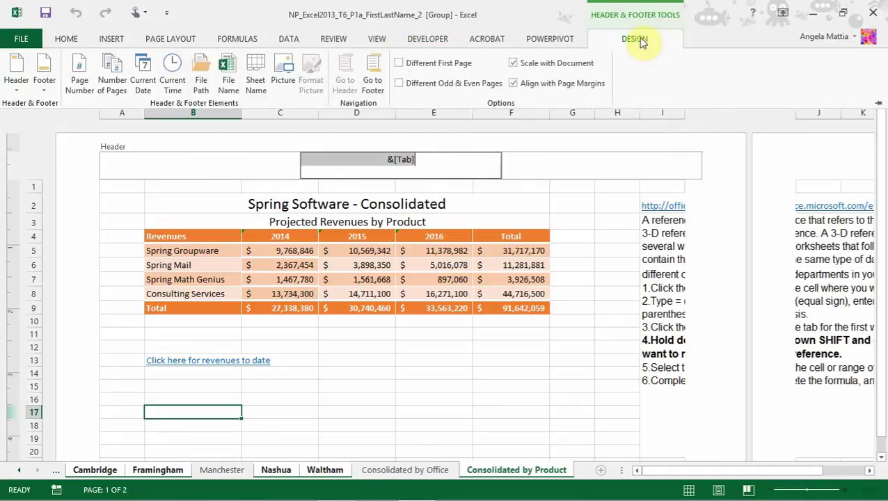
click(256, 85)
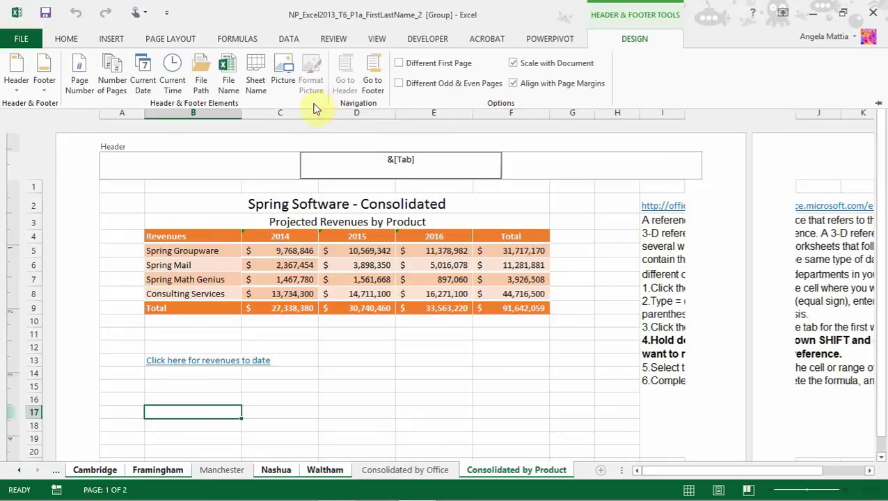
Check the center footer text and the sheet name header on the grouped Consolidated by Product and Cambridge sheets.
click(376, 83)
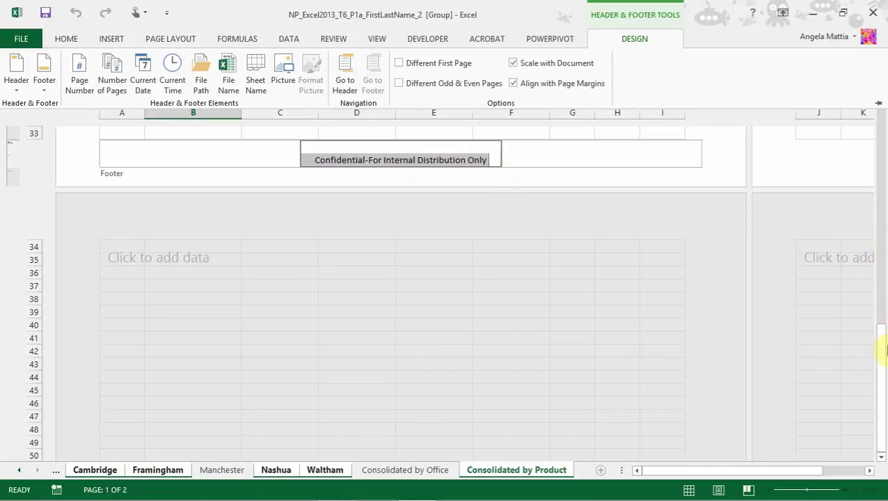
drag(883, 359, 884, 209)
click(408, 245)
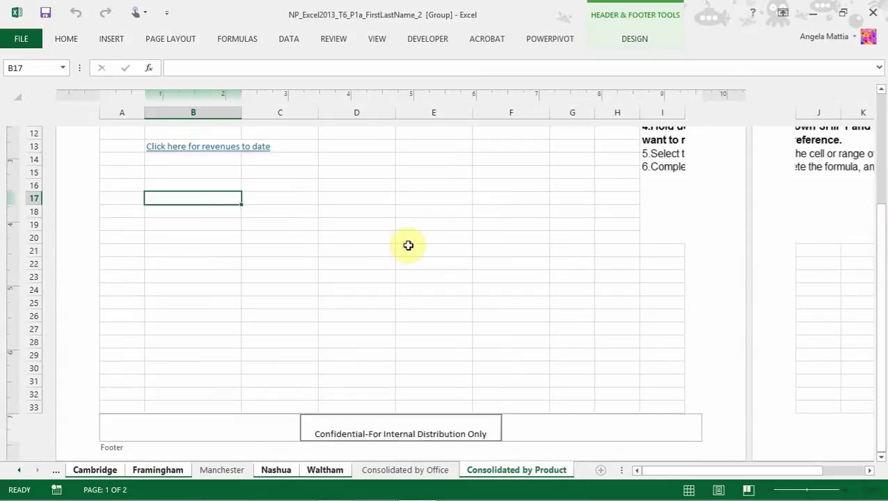
key(Page_Up)
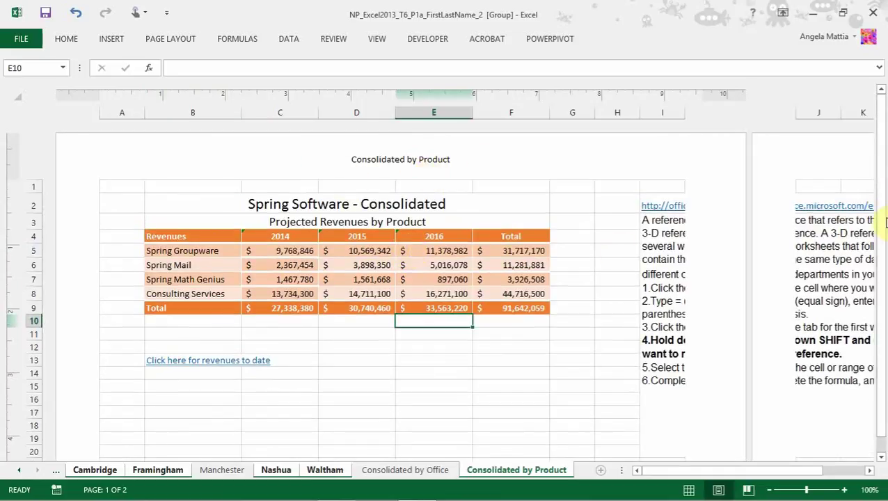
drag(882, 213, 885, 265)
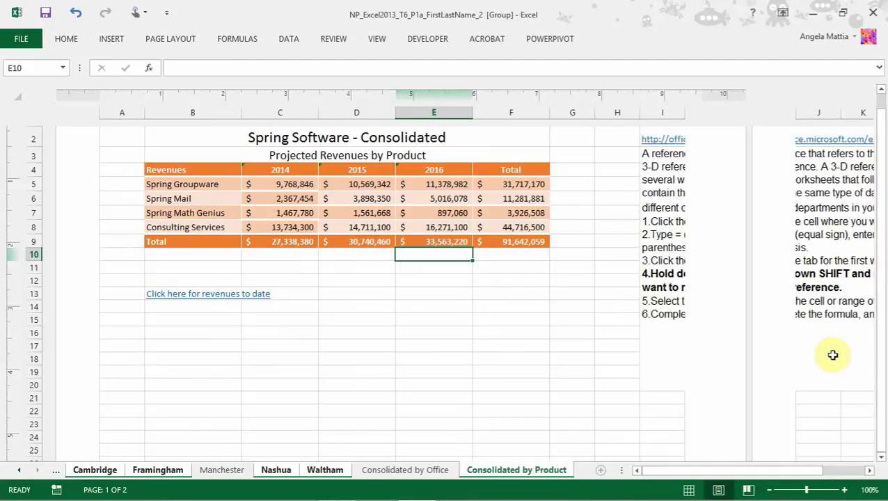
drag(882, 416, 882, 281)
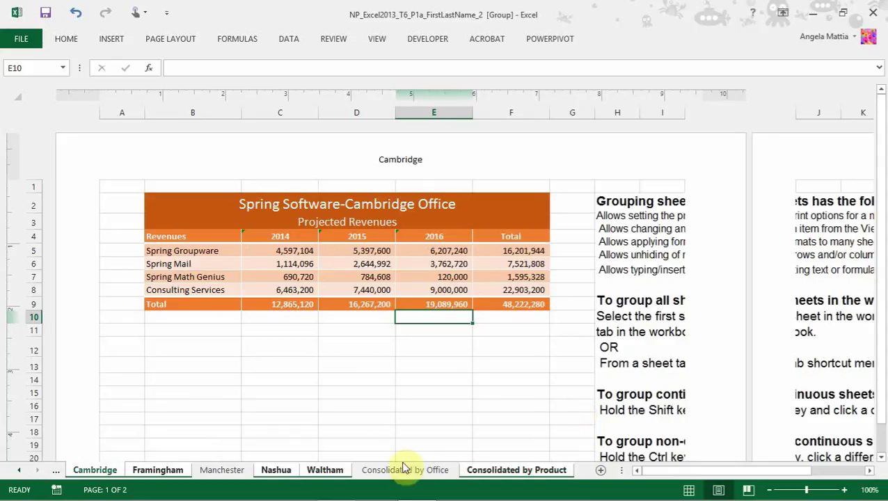
Ungroup the worksheets and switch to the Cambridge sheet alone.
right_click(334, 473)
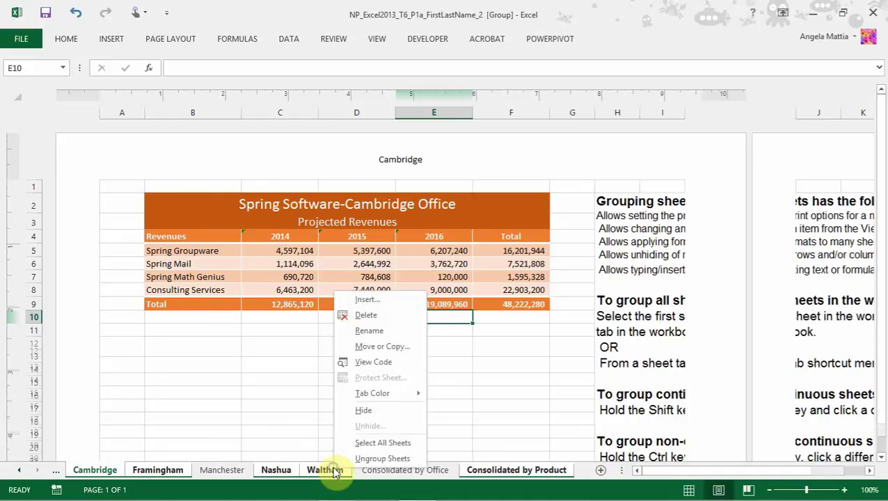
click(385, 456)
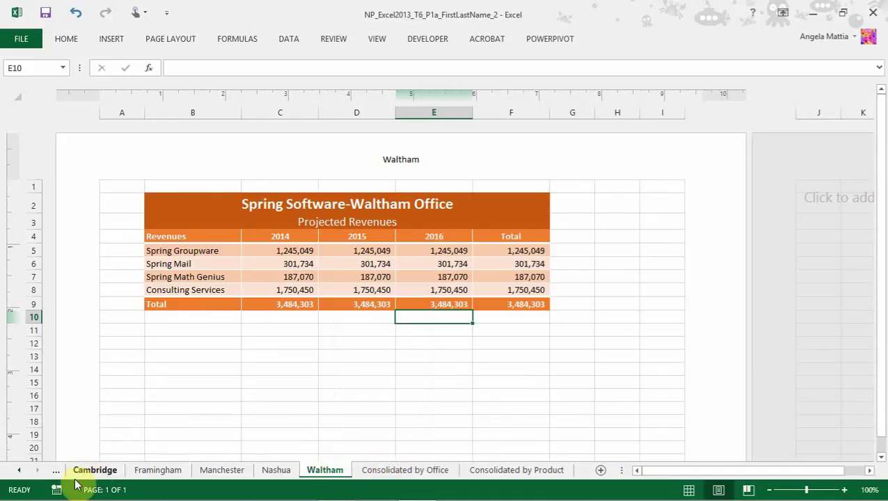
click(98, 471)
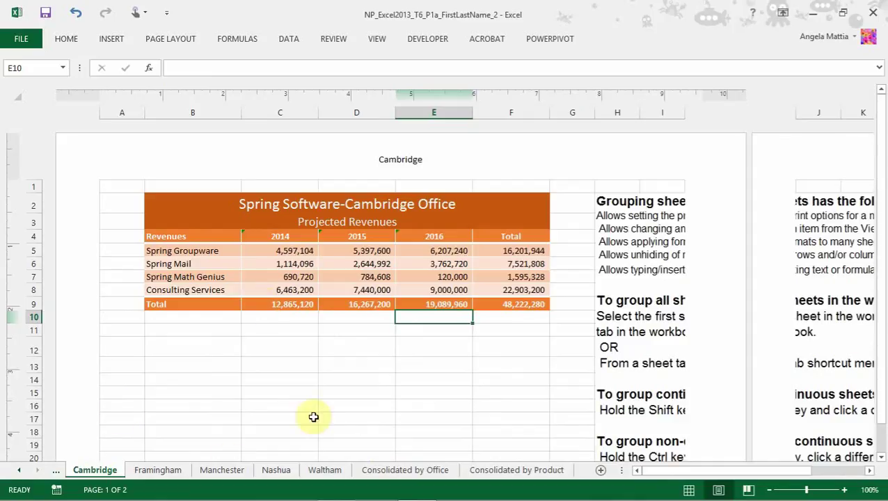
Create a copy of the Cambridge sheet and place it before the Documentation sheet.
right_click(104, 474)
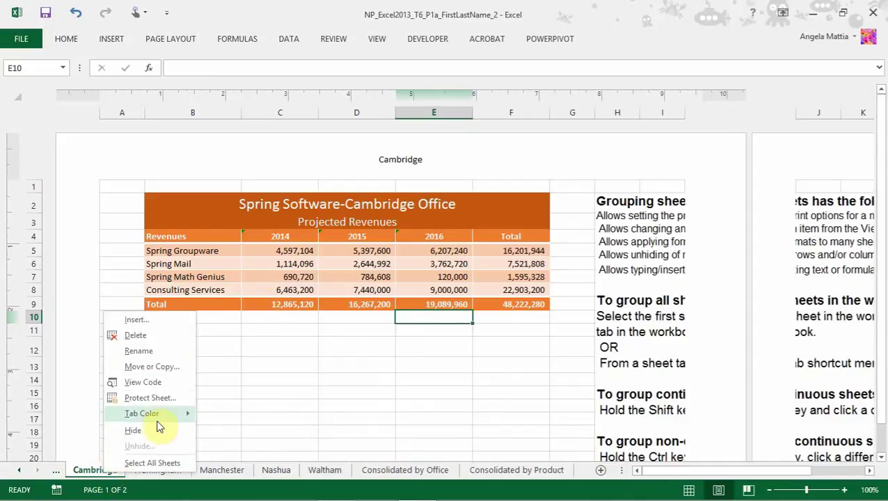
mouse_move(160, 420)
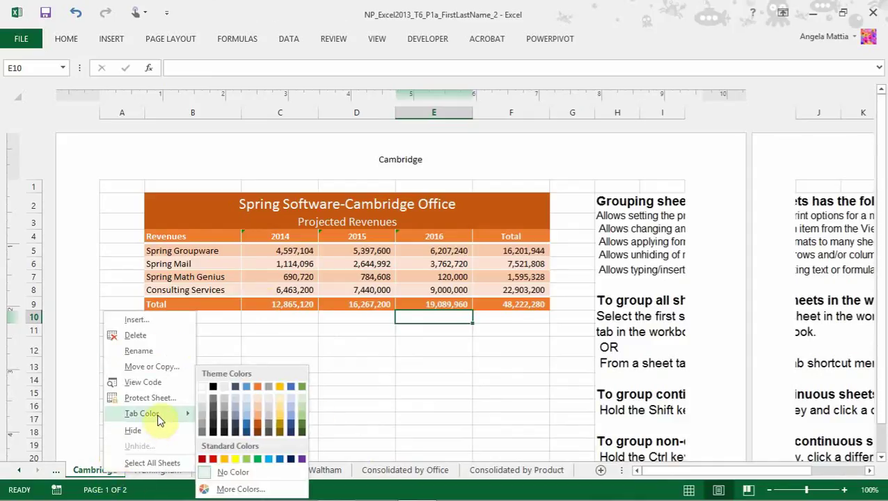
click(159, 367)
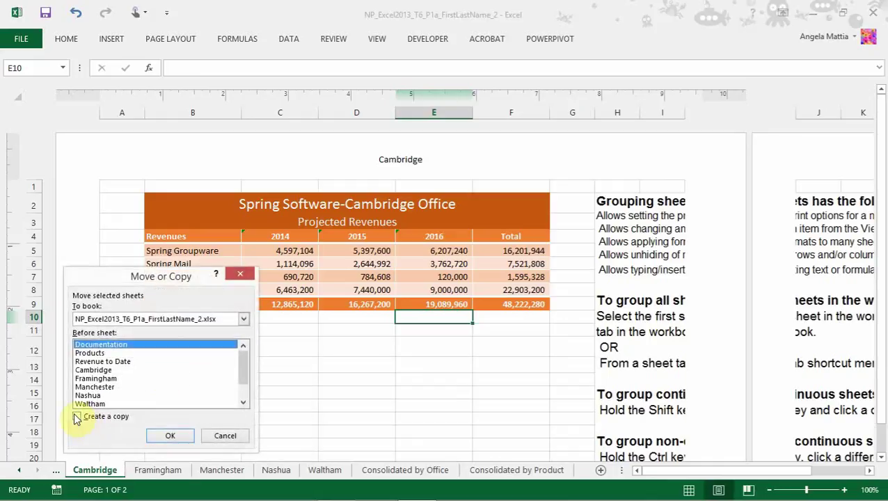
click(77, 417)
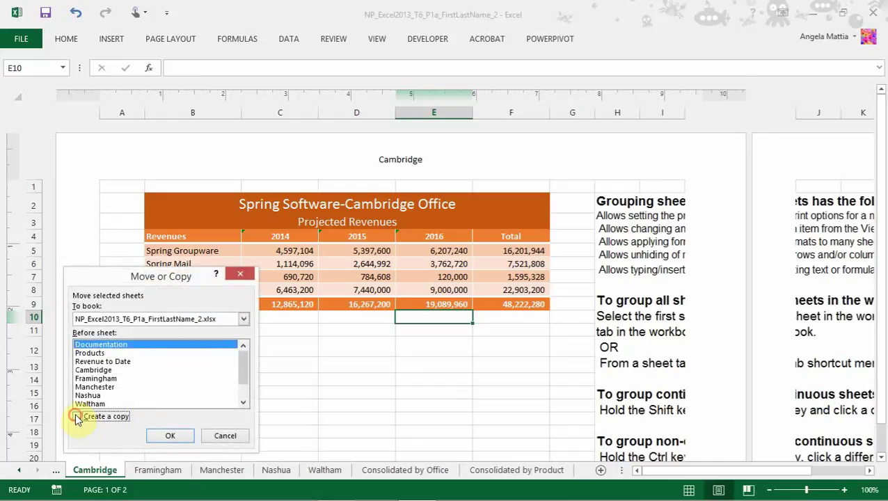
click(174, 437)
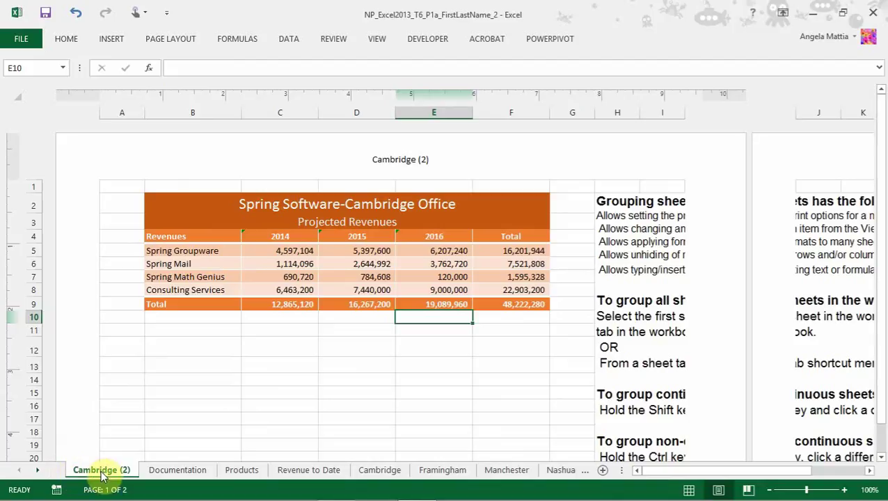
Rename the copied Cambridge sheet as Manchester Office.
right_click(103, 474)
click(142, 349)
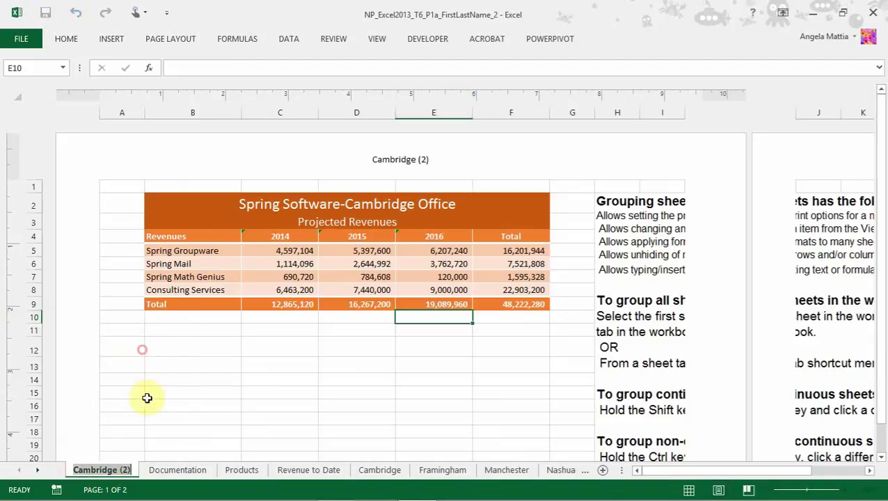
text(Manche)
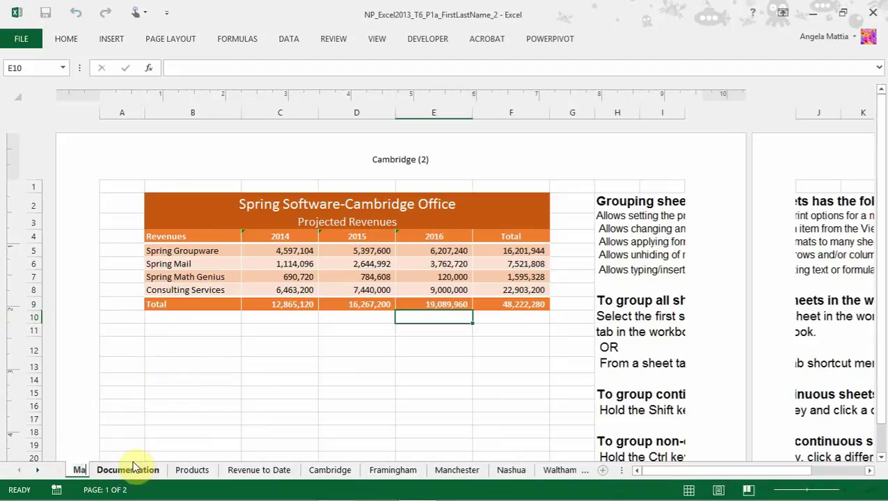
text(ster Office)
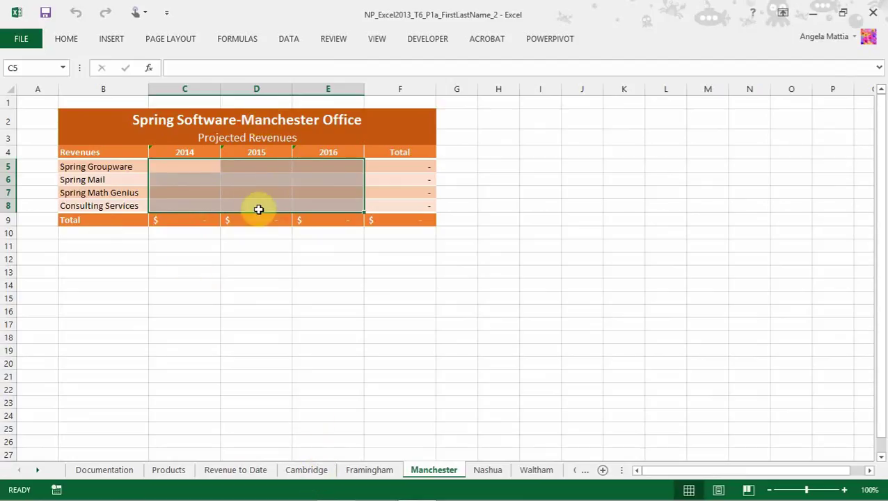
Check the revenue input range C5:E8 and the office title in B2 on the Manchester sheet, leaving them unedited.
drag(191, 171, 319, 201)
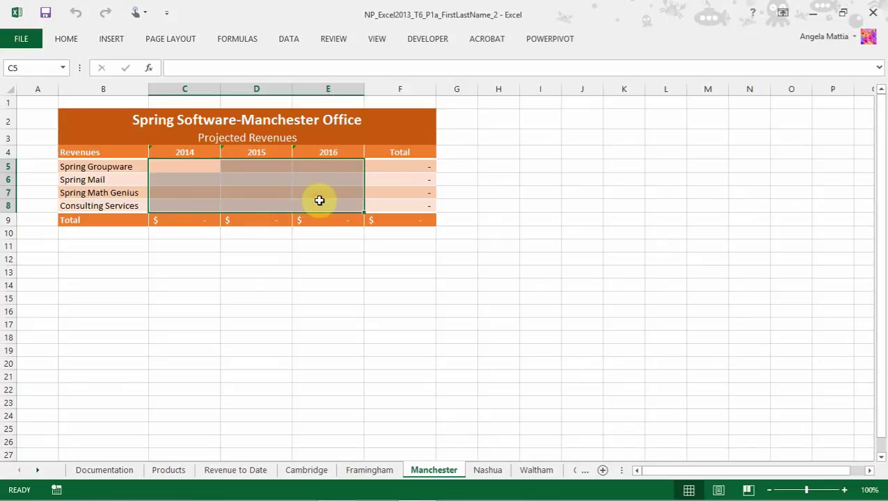
click(286, 123)
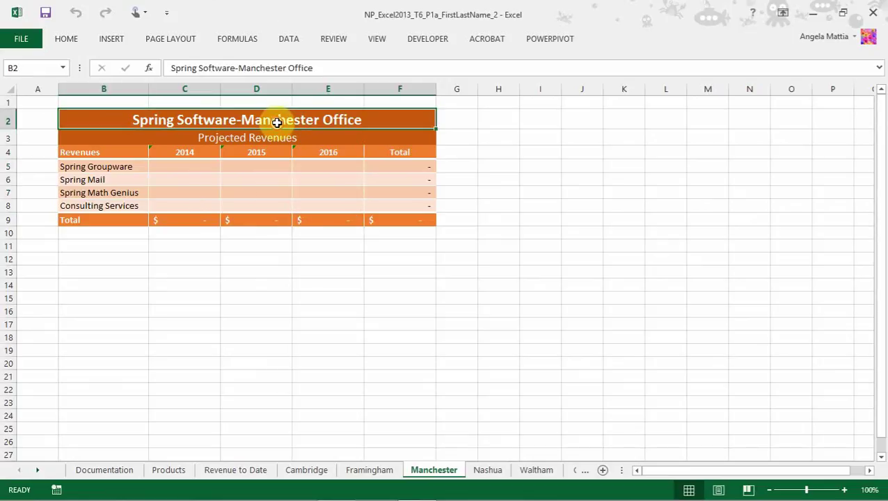
double_click(277, 123)
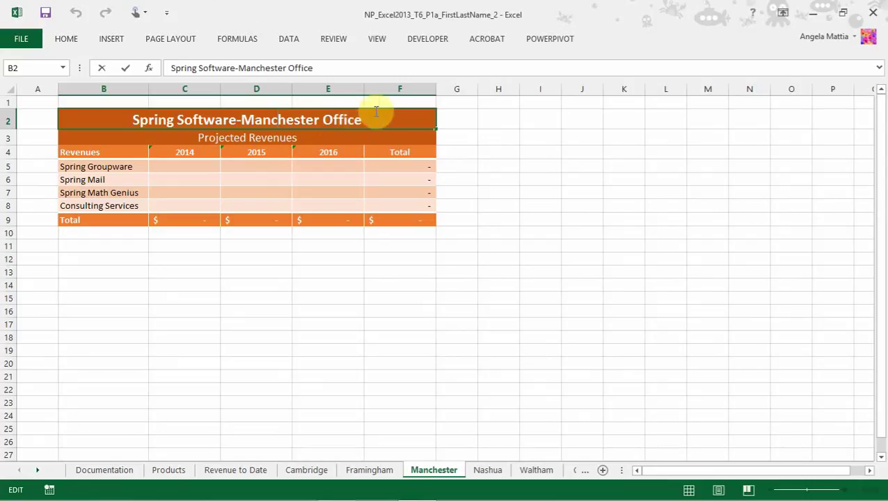
click(257, 364)
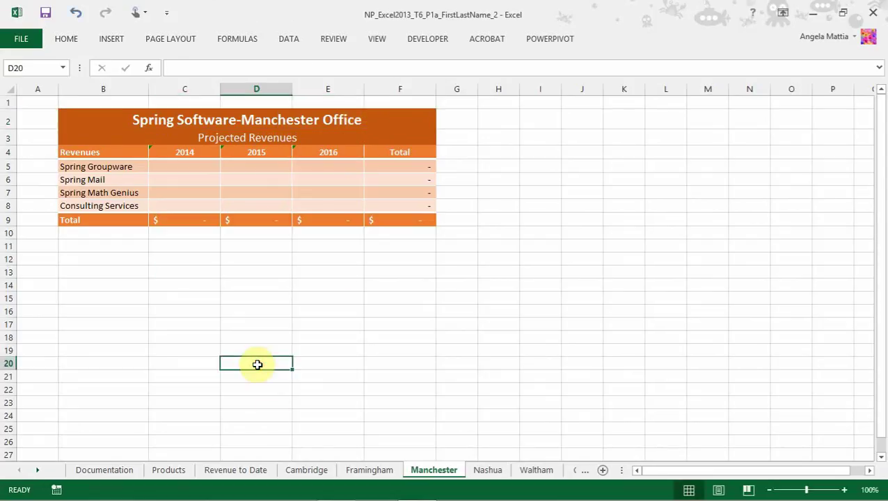